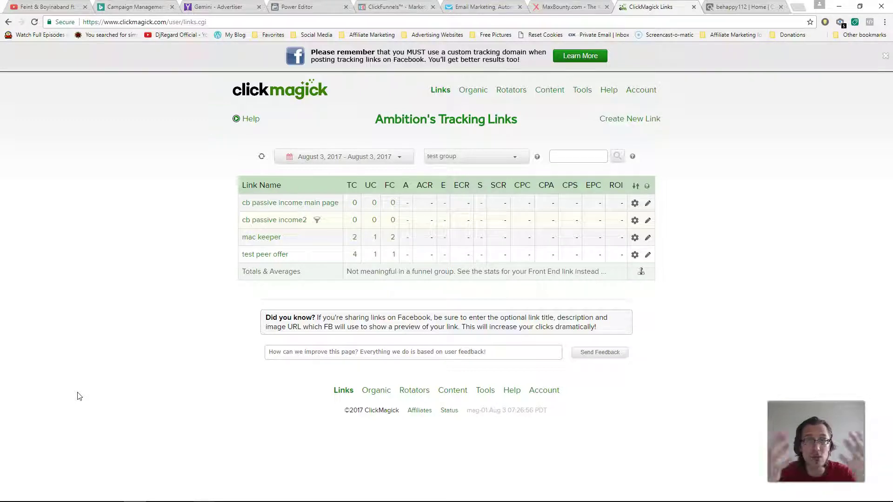
Step: Preview where the cb passive income main page link redirects, then move to the ClickBank account
click(299, 203)
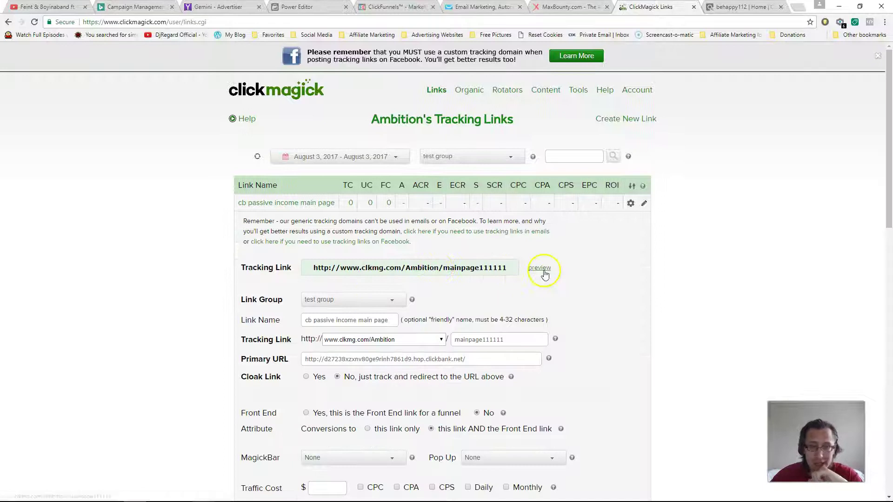
click(541, 268)
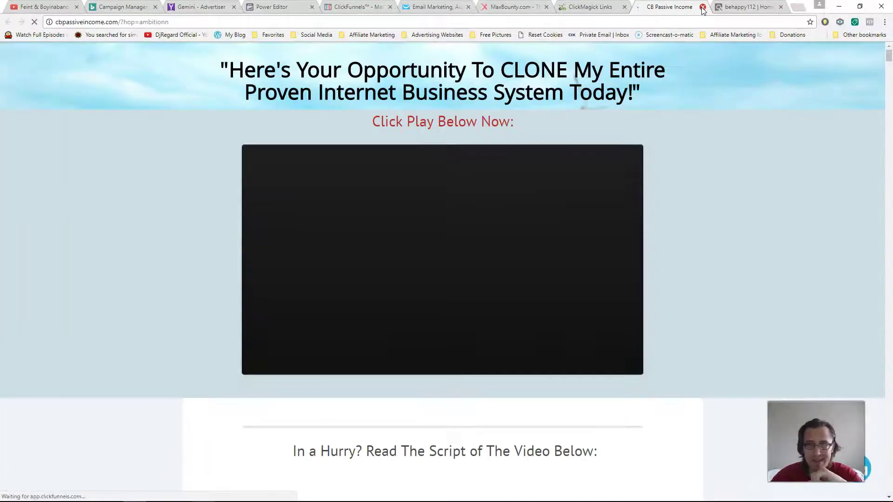
click(702, 8)
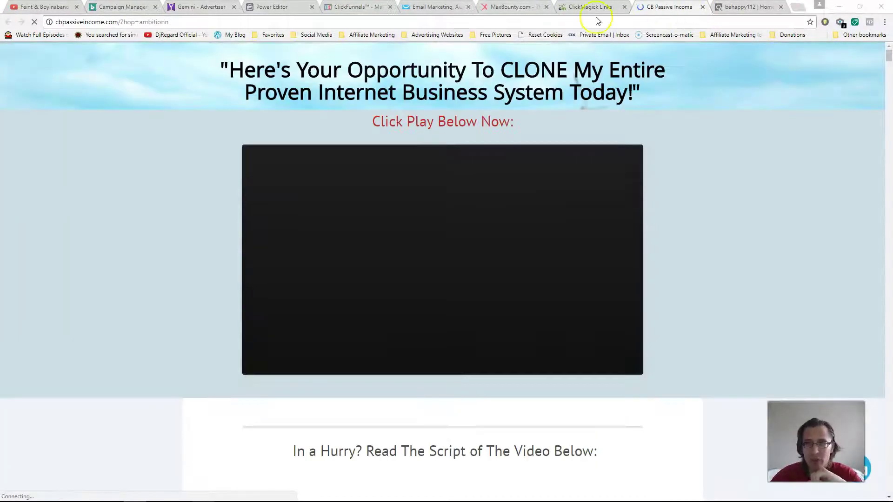
click(483, 75)
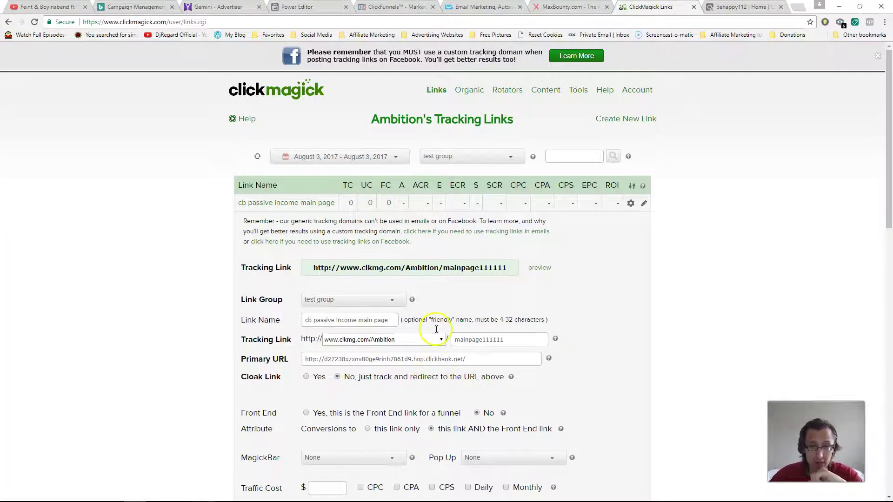
click(744, 8)
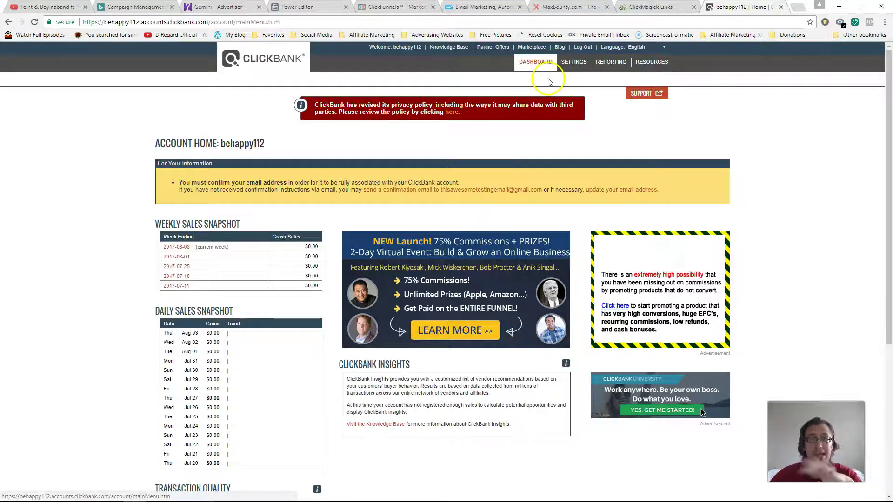
Step: Open ClickBank's My Site settings and scroll down to the Advanced Tools section
click(573, 65)
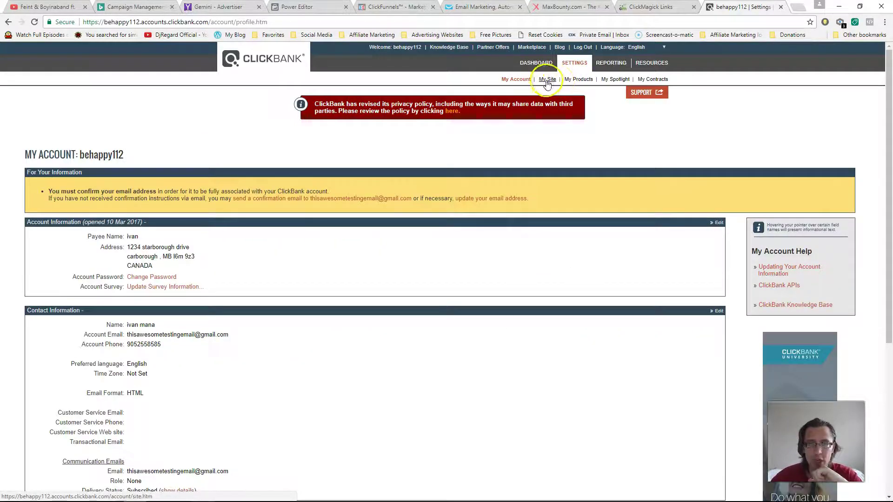
click(547, 80)
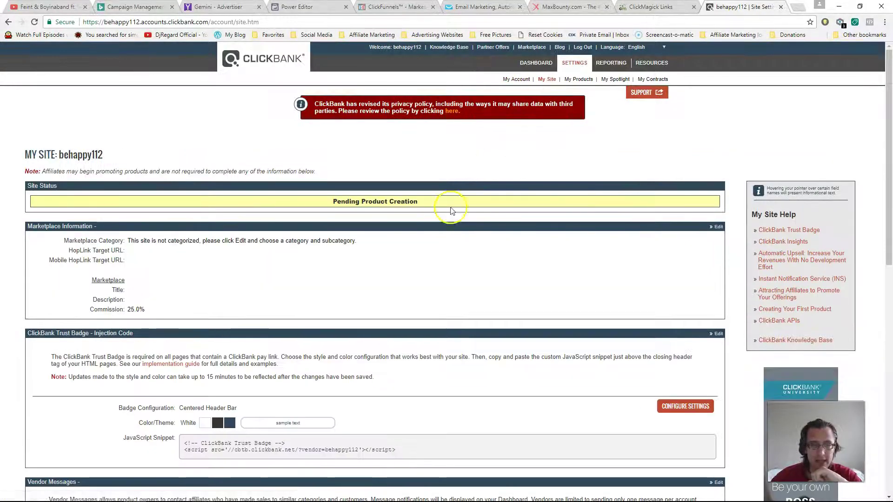
scroll(409, 244, down, 15)
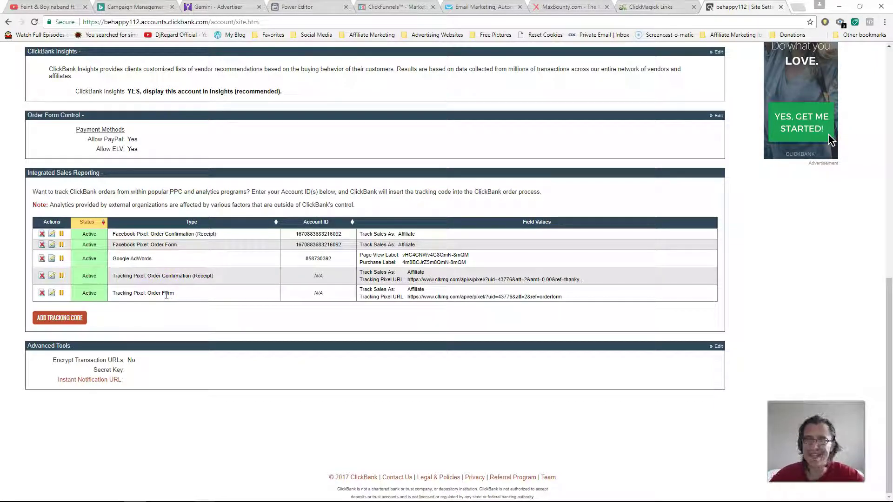
mouse_move(106, 387)
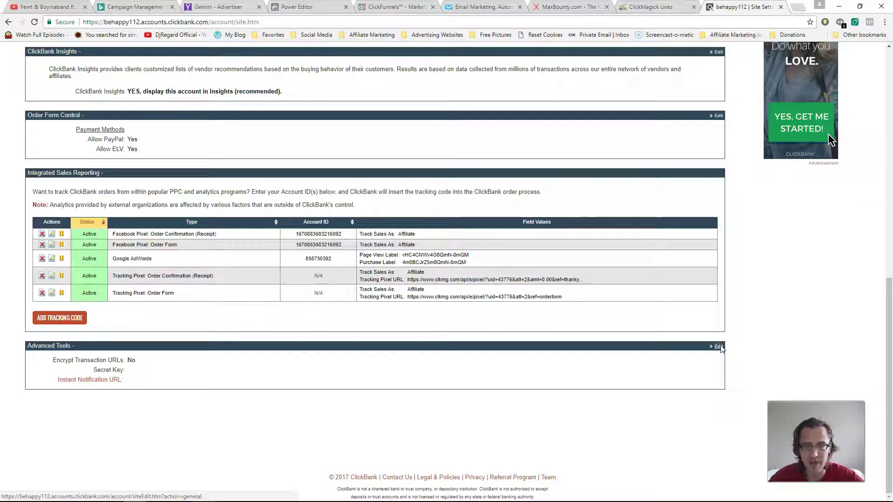
Step: Enter a 16-character secret key in Advanced Tools and request Instant Notification URL access
click(719, 347)
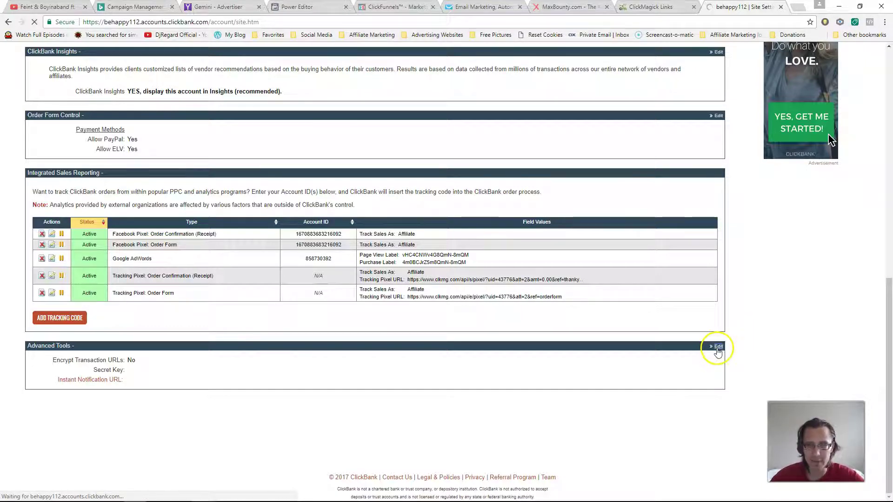
click(156, 250)
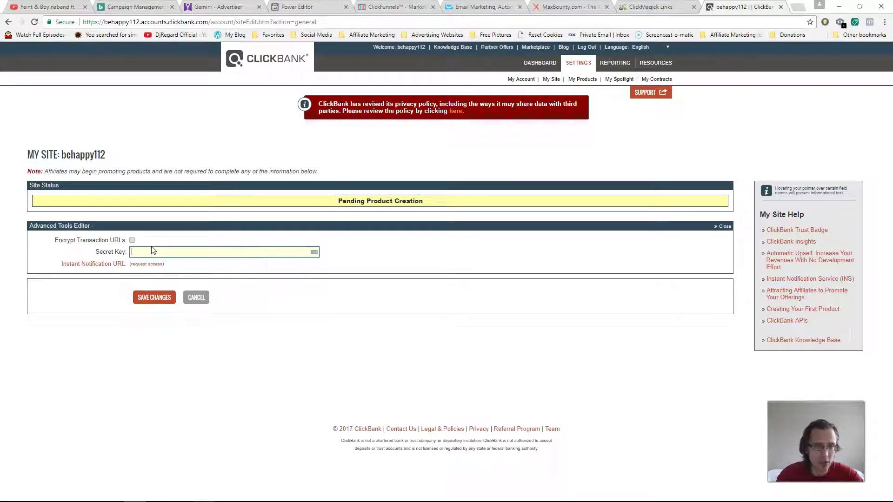
text(234)
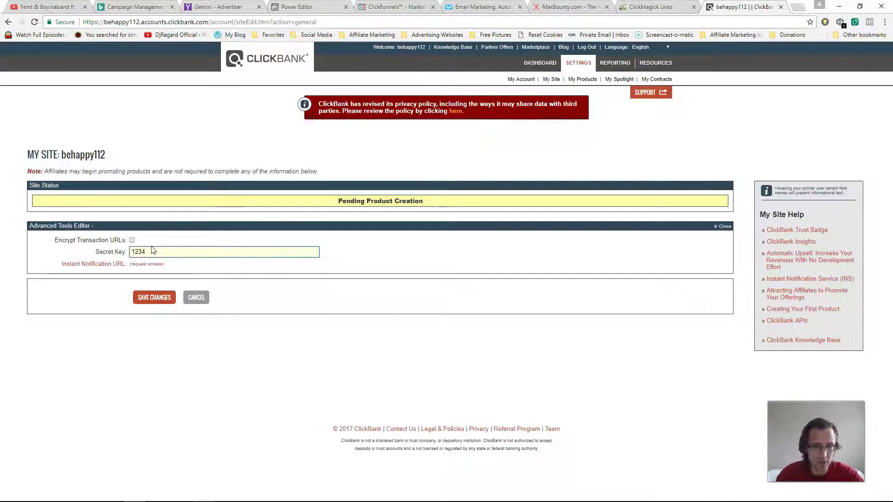
text(A)
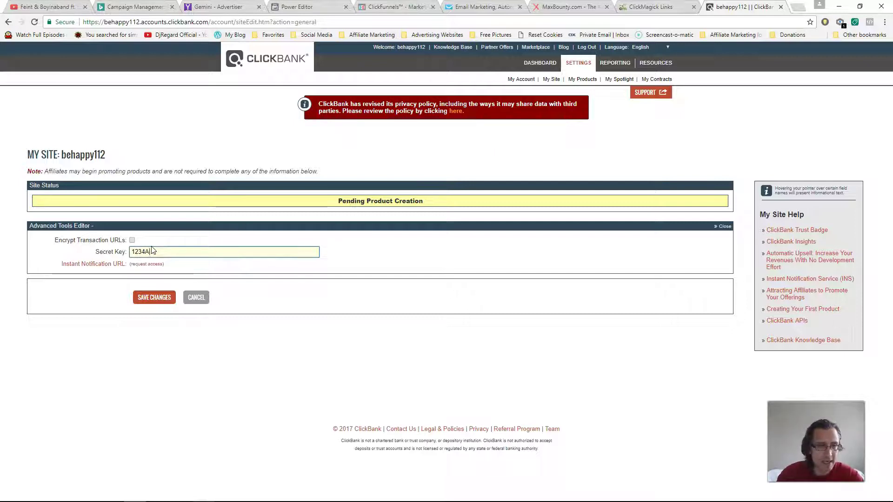
text(BCD1)
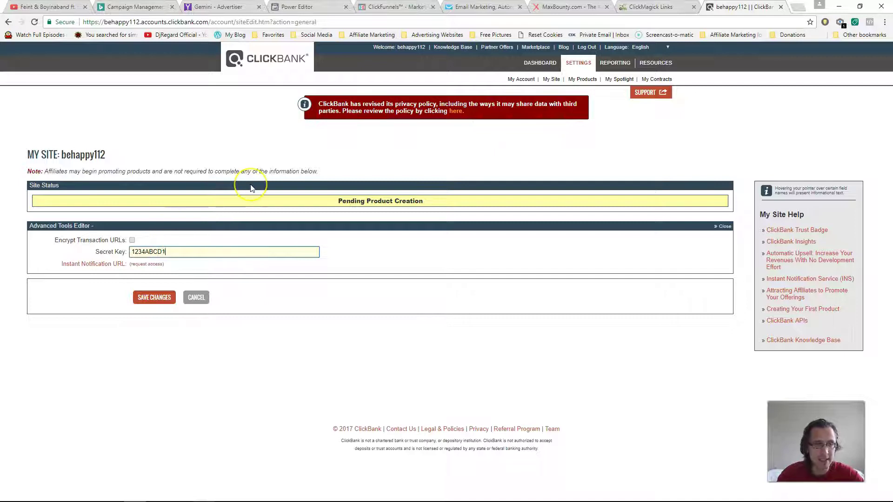
text(234ABCD)
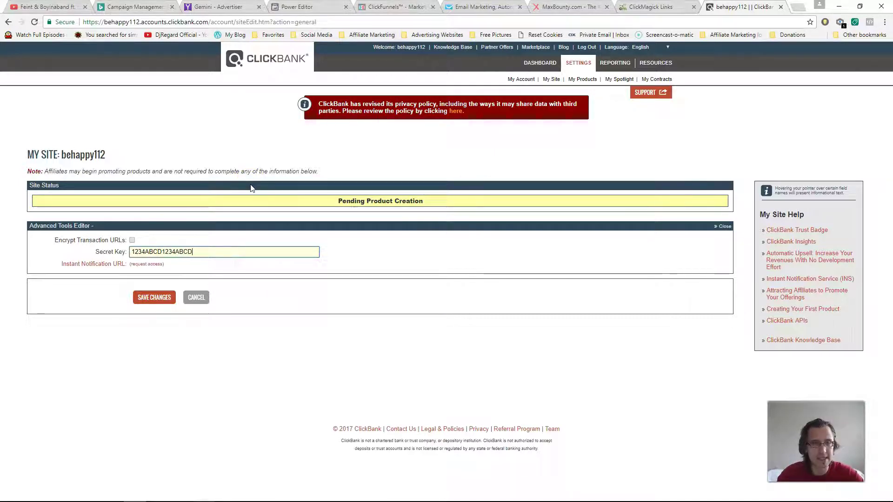
click(156, 247)
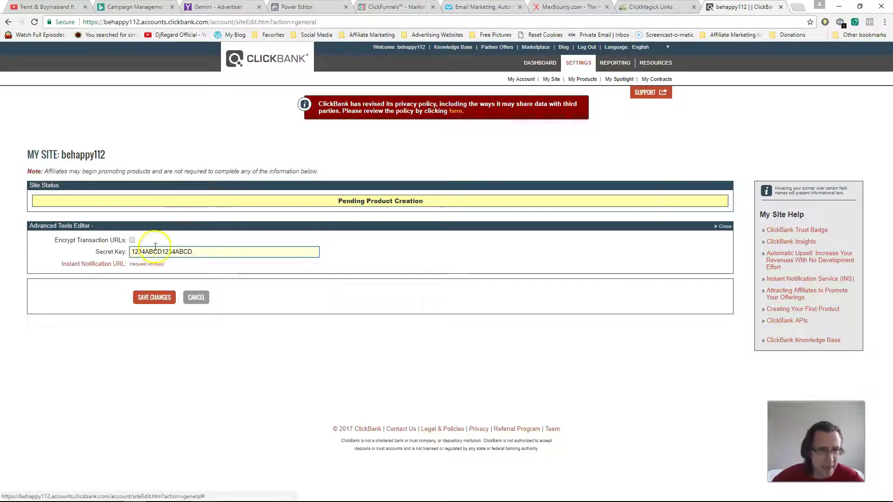
double_click(155, 247)
click(146, 267)
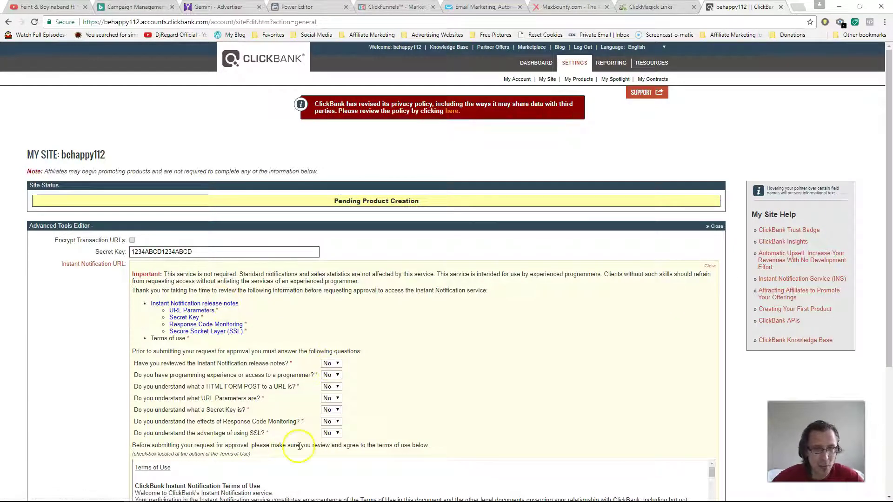
Step: Answer Yes to the release notes, programming experience, HTML FORM POST and URL Parameters questions
drag(248, 364, 183, 367)
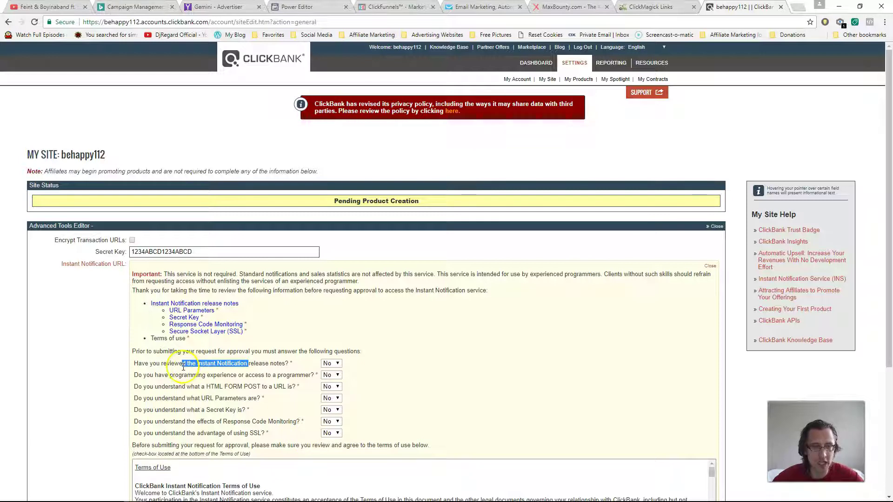
drag(261, 386, 154, 410)
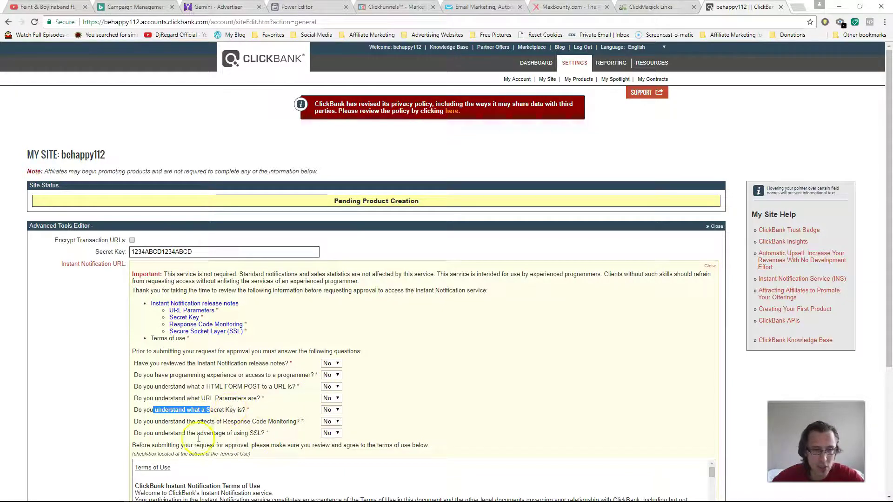
click(332, 363)
click(331, 382)
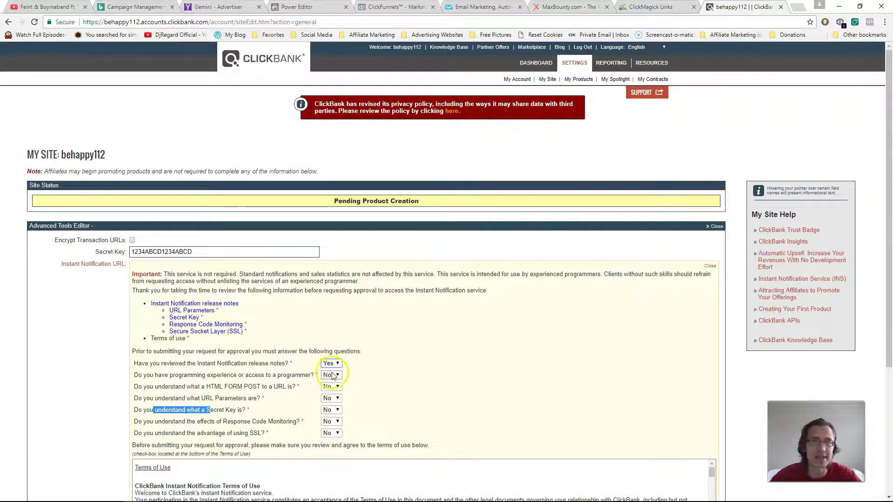
click(331, 374)
click(331, 392)
click(331, 387)
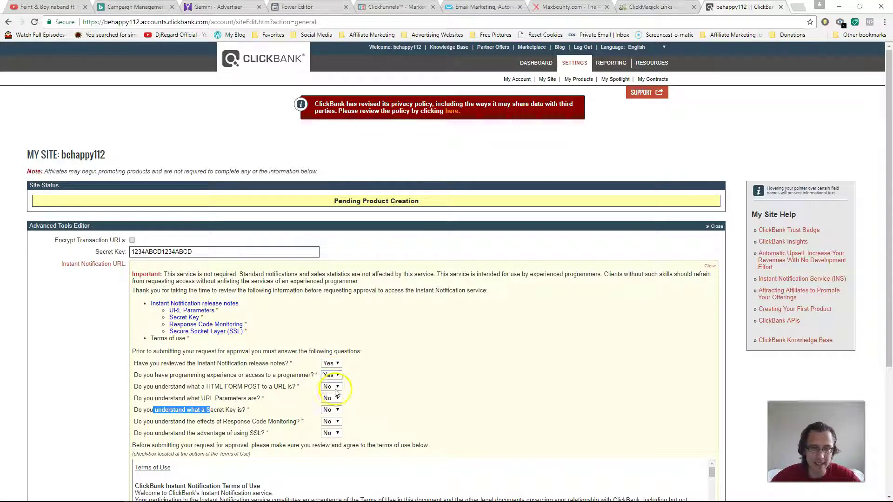
click(331, 404)
click(331, 398)
click(332, 414)
Step: Answer Yes to the Secret Key, Response Code Monitoring and SSL questions, then save and request API access
click(331, 426)
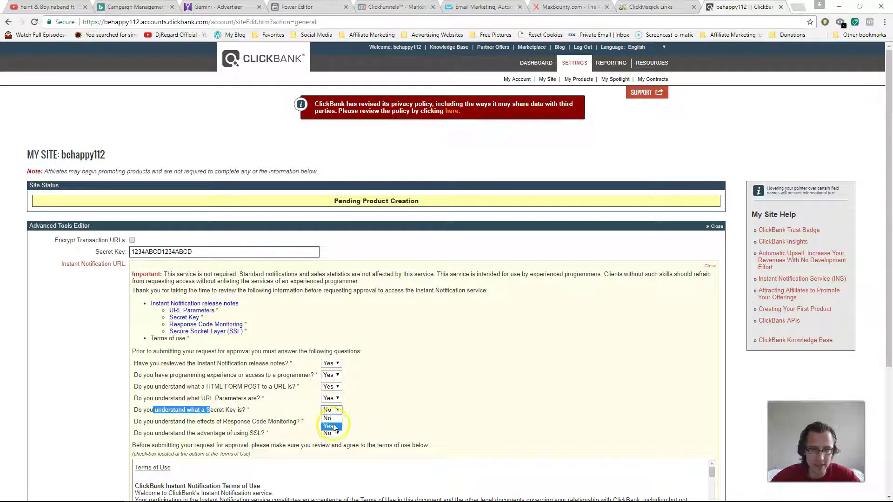
click(331, 422)
click(331, 437)
click(332, 433)
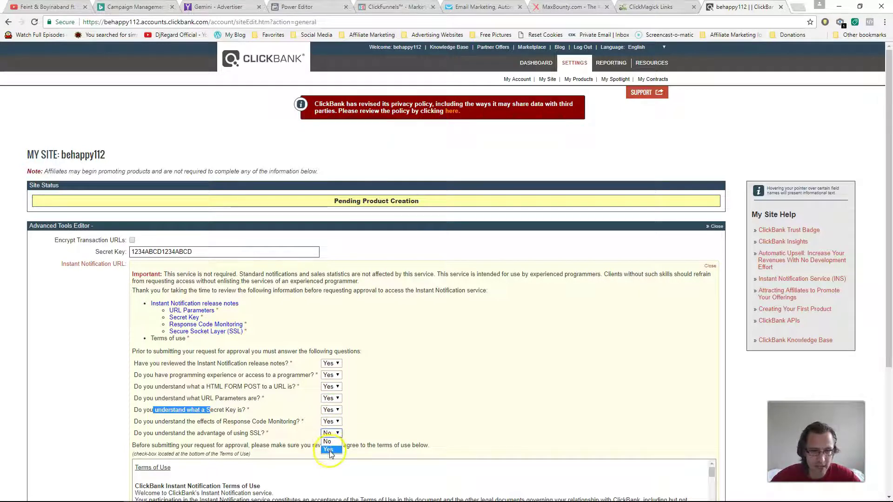
click(329, 449)
scroll(135, 414, down, 4)
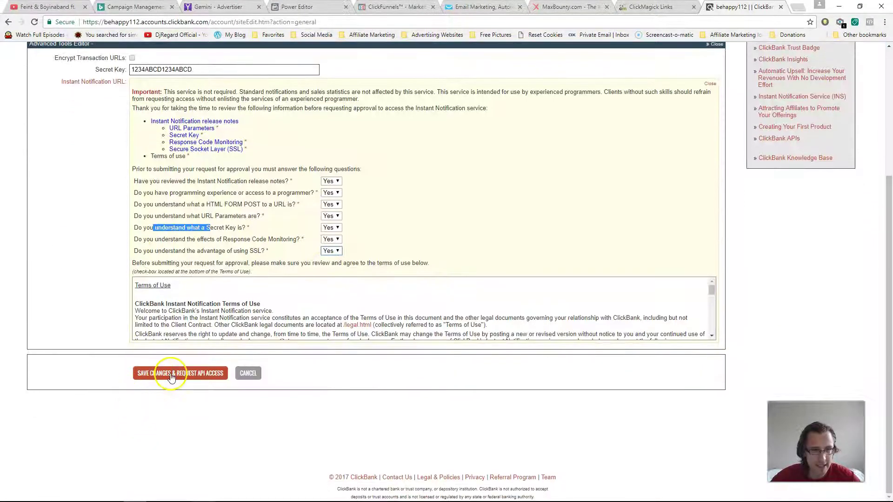
click(171, 375)
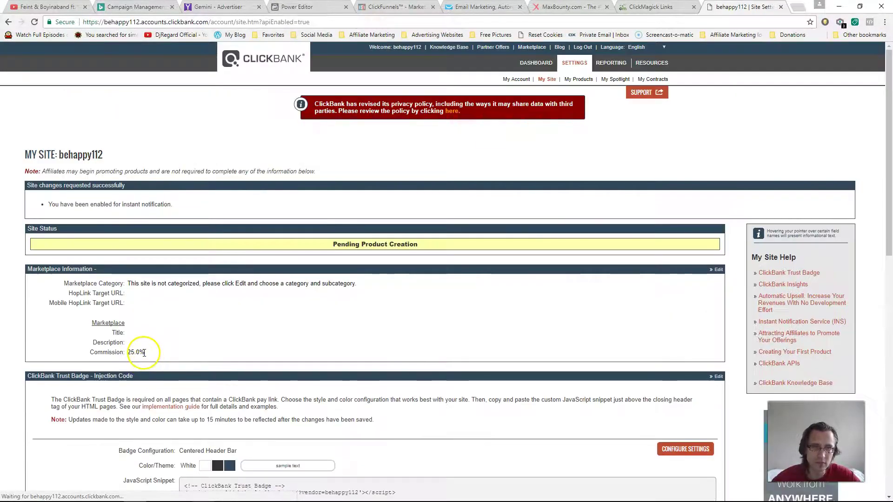
Step: Reopen the Advanced Tools editor, copy the Secret Key value, and return to ClickMagick
scroll(384, 319, down, 10)
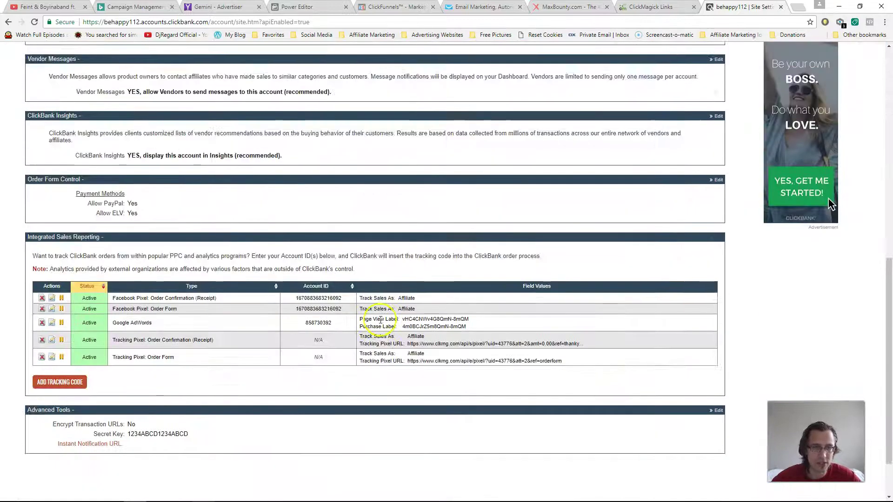
scroll(380, 320, down, 2)
click(718, 347)
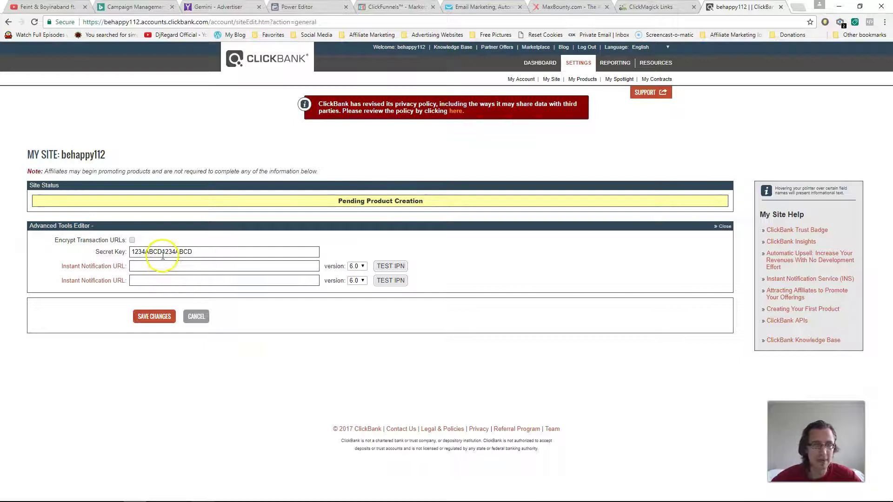
double_click(162, 252)
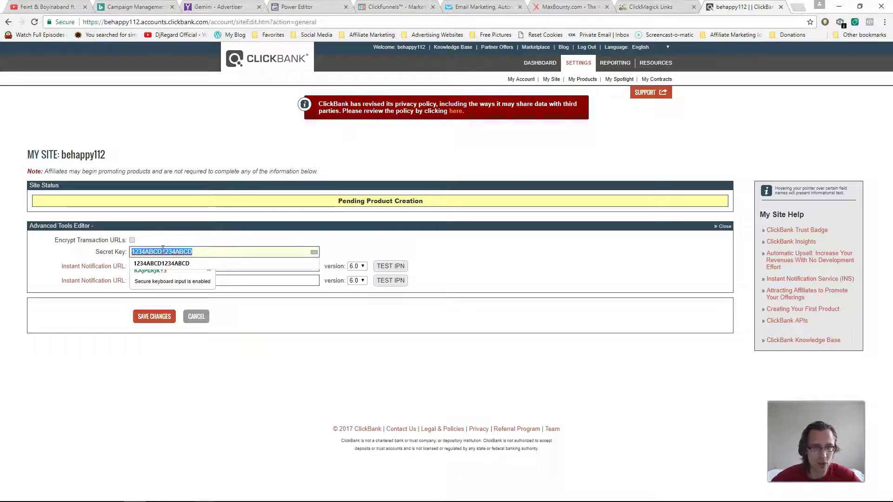
right_click(163, 251)
click(199, 295)
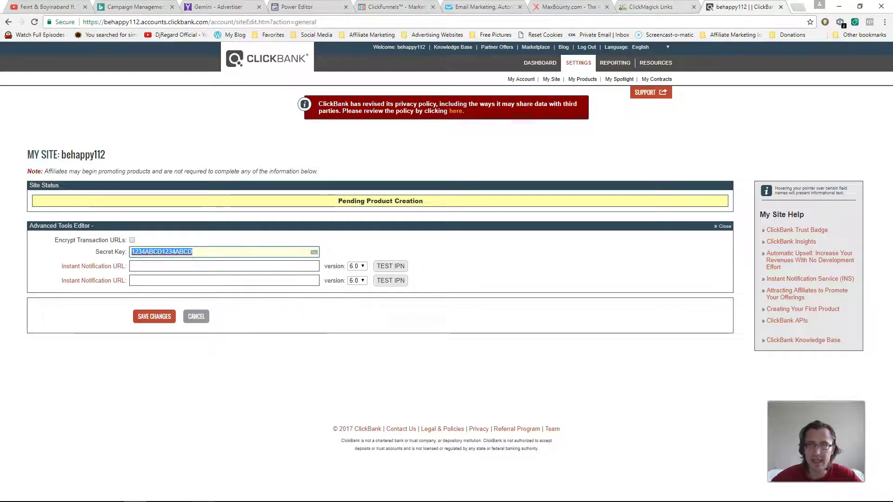
click(651, 6)
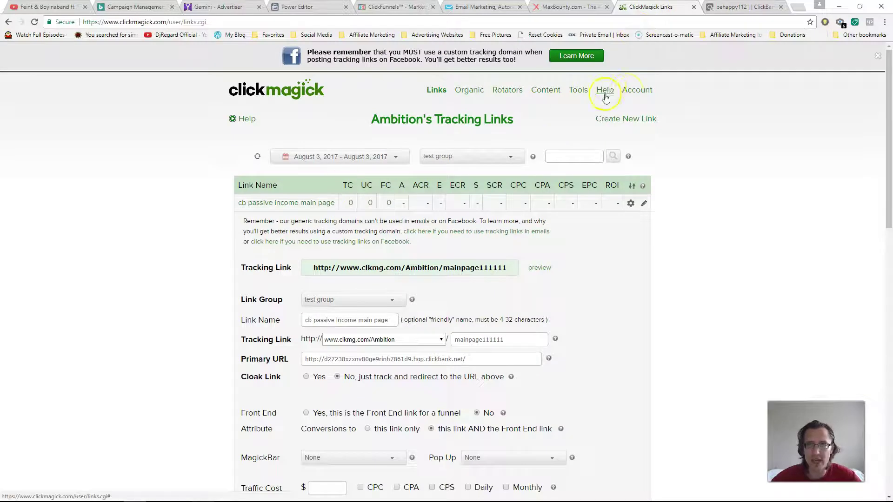
Step: Open the ClickMagick User Profile page from the Account menu
click(631, 92)
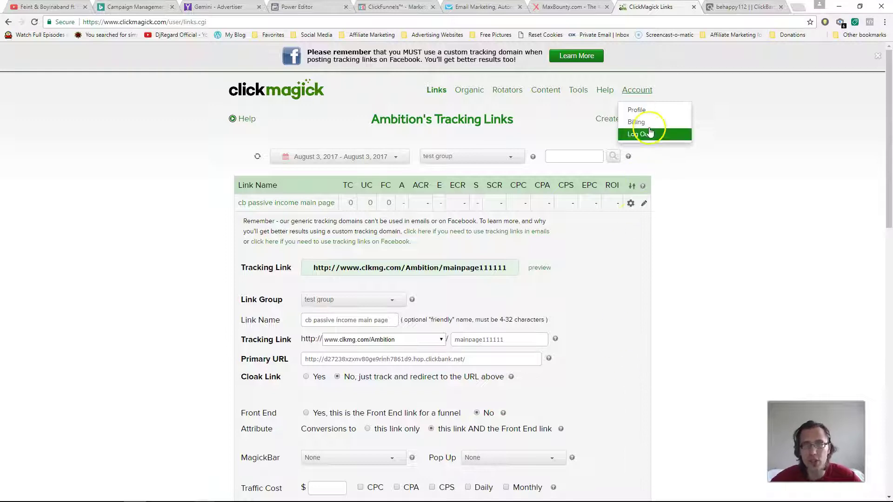
click(635, 110)
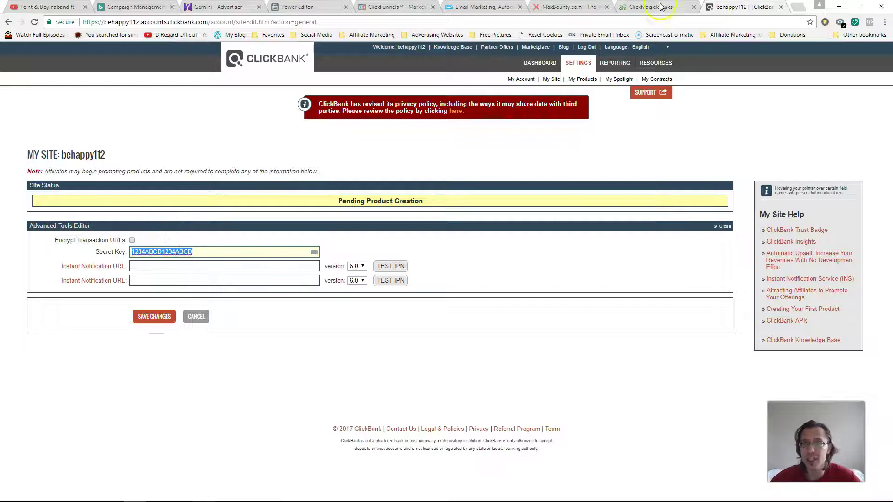
Step: In the Postback Builder, select ClickBank as the affiliate network to get its setup instructions
click(661, 6)
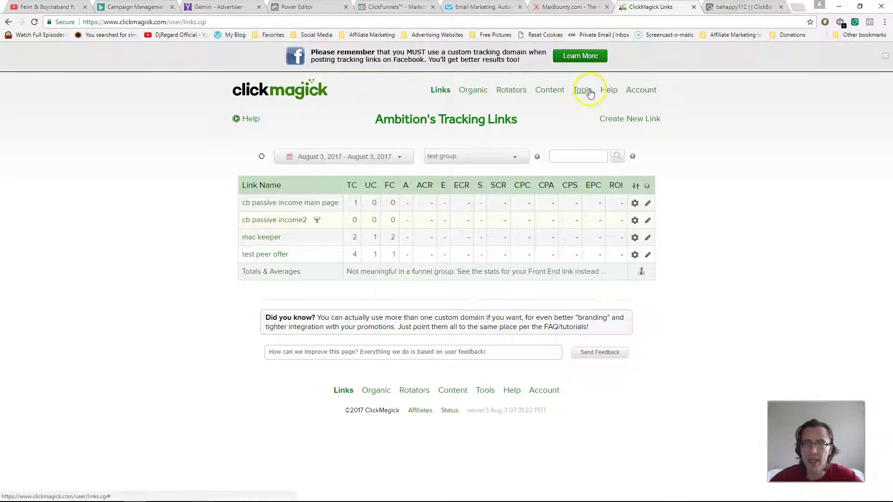
mouse_move(590, 93)
click(599, 257)
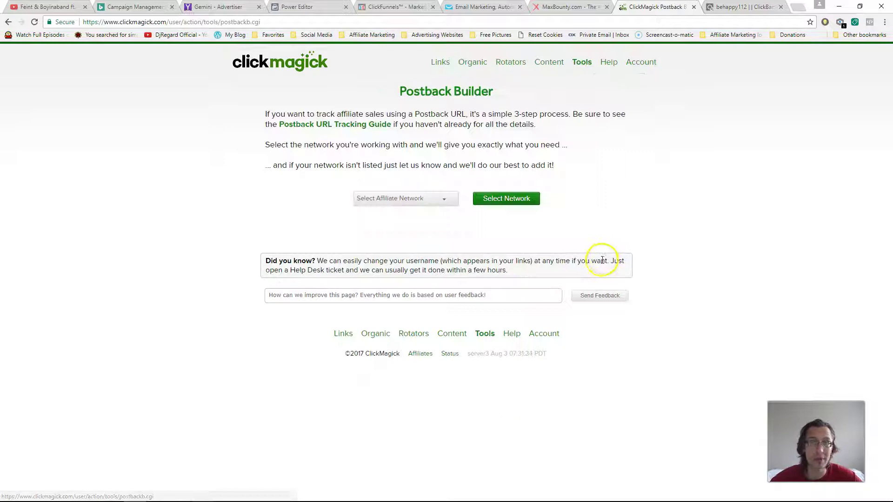
click(415, 200)
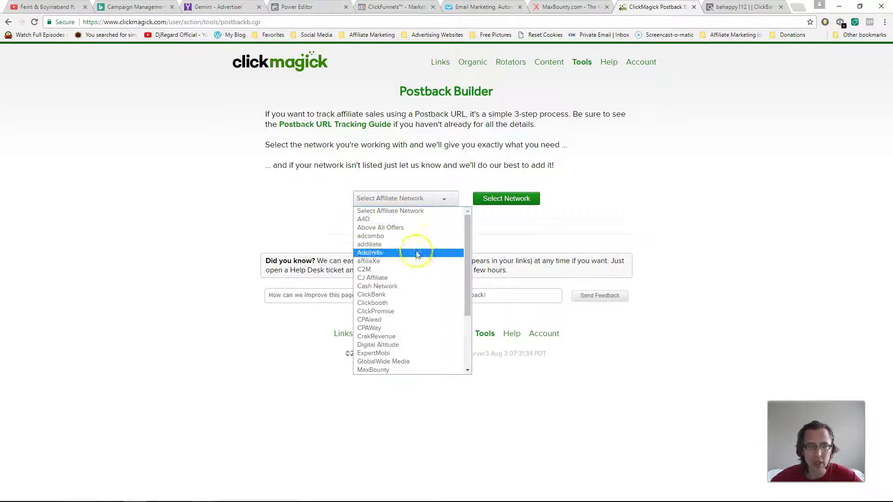
click(409, 294)
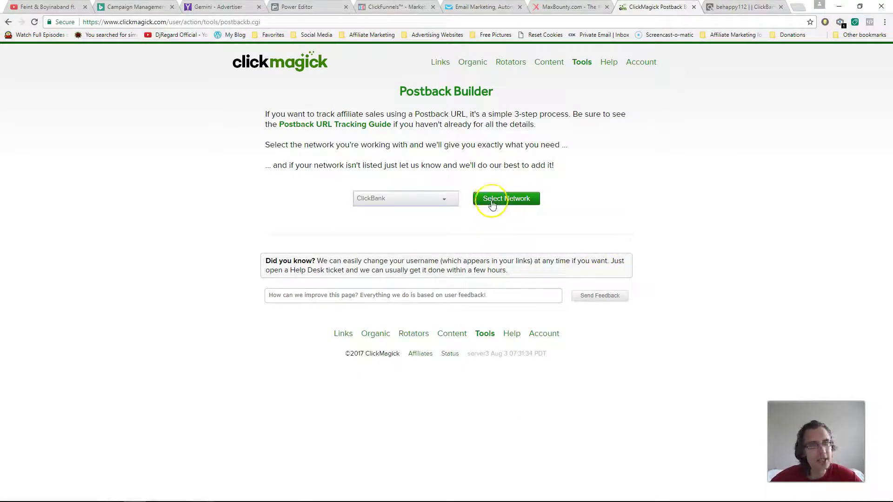
click(506, 200)
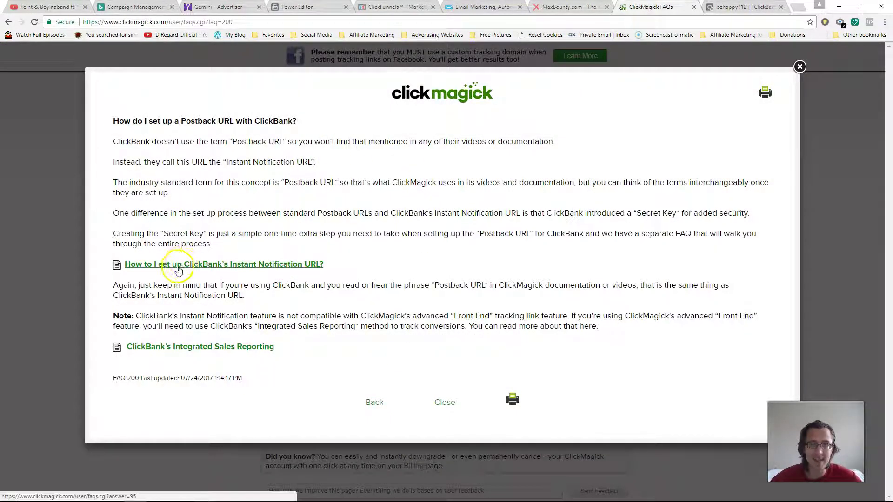
Step: Copy the unique clkmg Instant Notification URL from the ClickBank FAQ and return to ClickBank
click(188, 268)
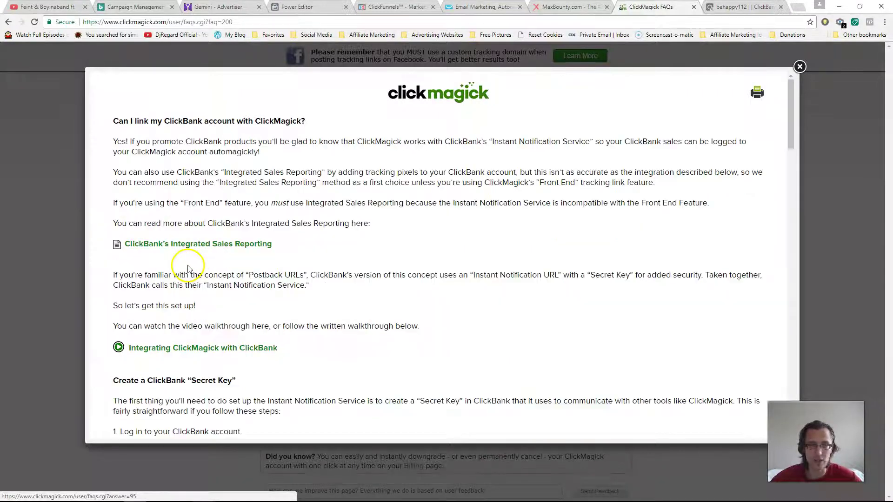
scroll(279, 256, down, 10)
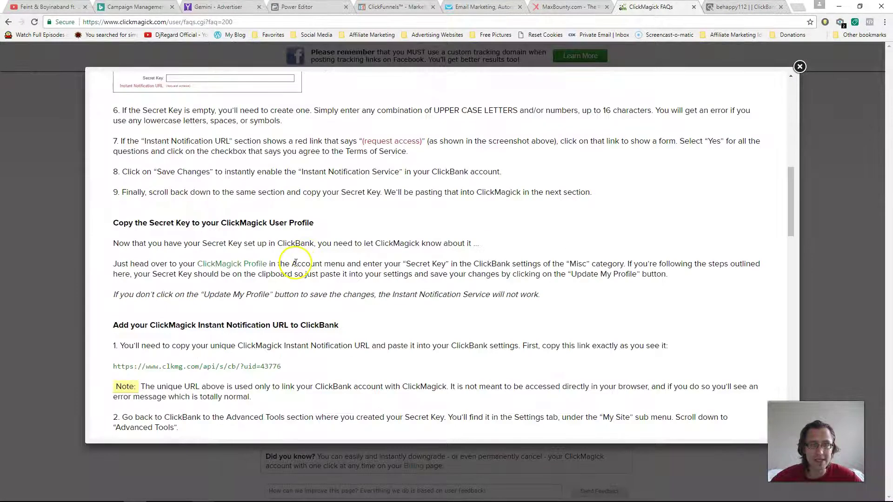
scroll(295, 263, up, 3)
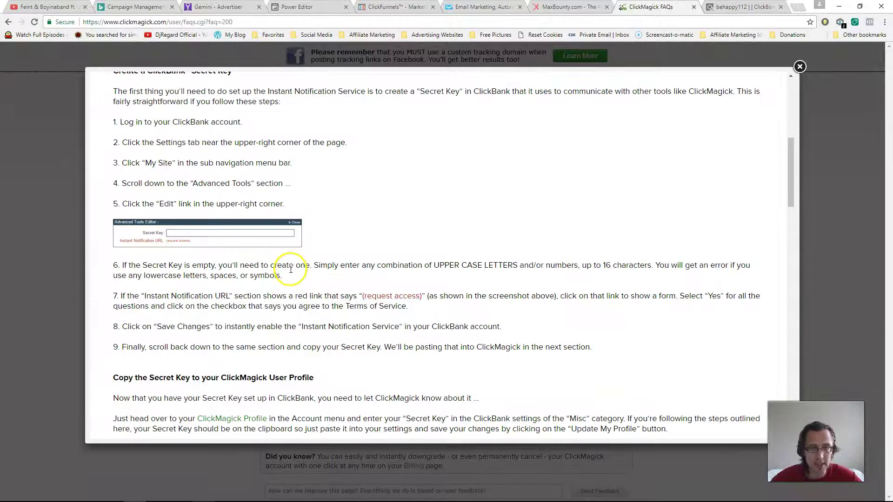
scroll(290, 270, up, 3)
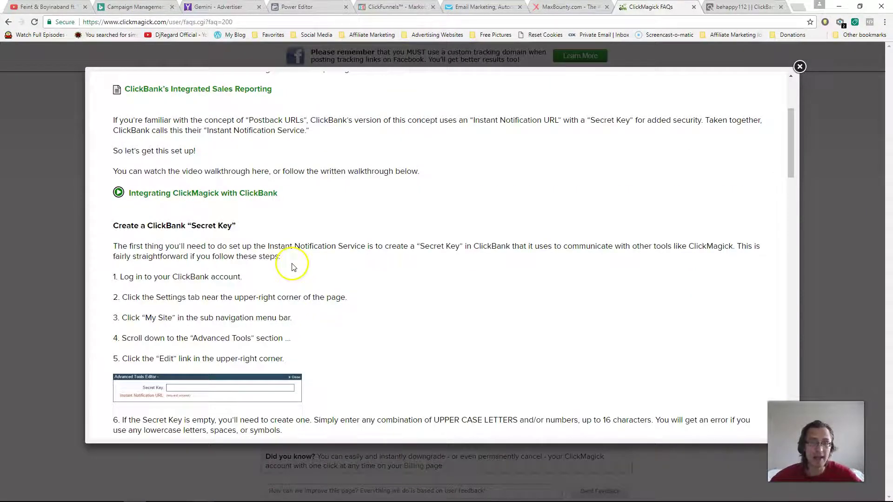
scroll(294, 271, down, 3)
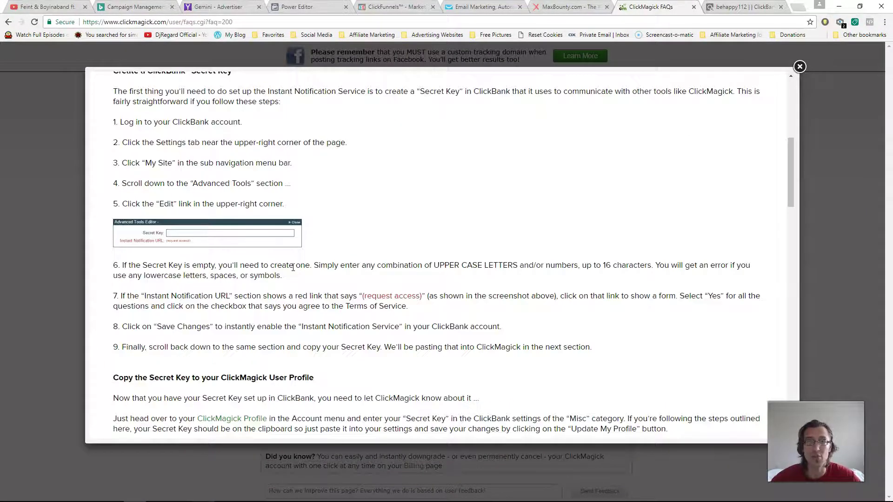
scroll(293, 267, down, 3)
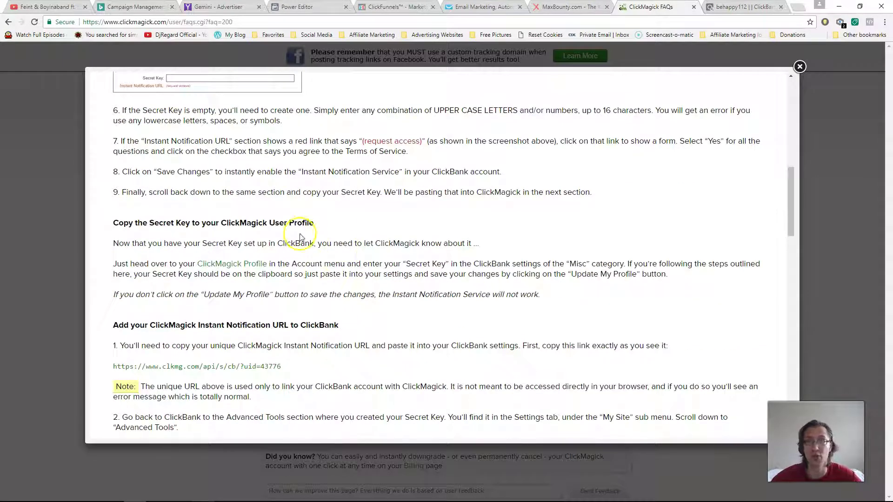
triple_click(225, 367)
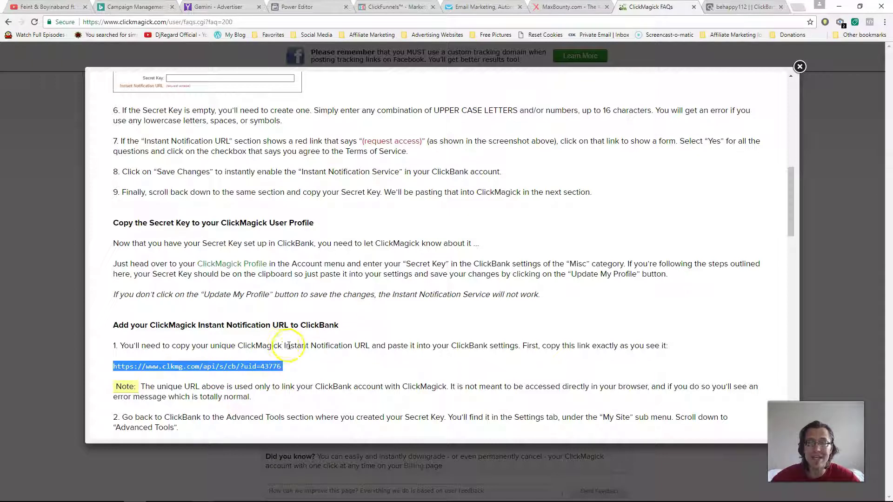
click(232, 367)
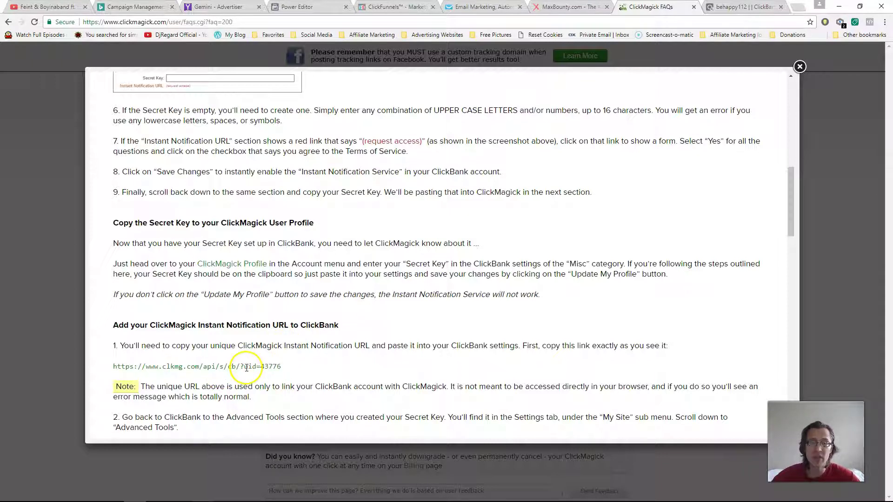
triple_click(280, 367)
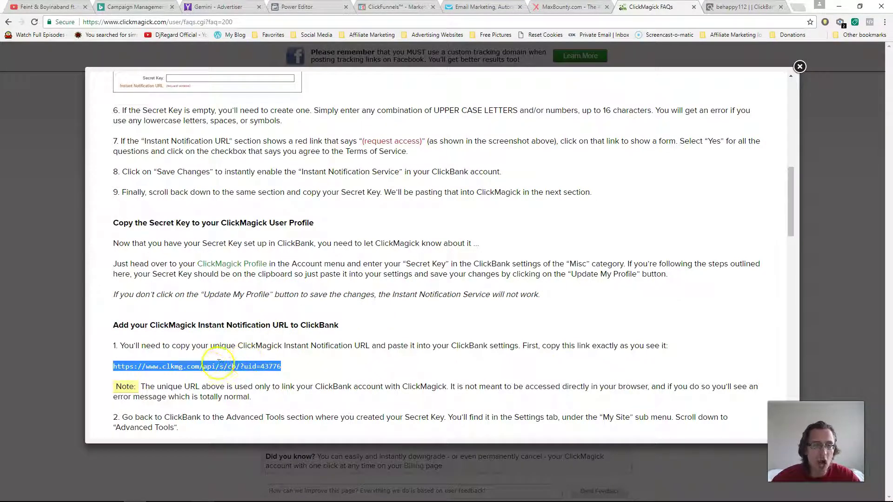
right_click(203, 370)
click(218, 376)
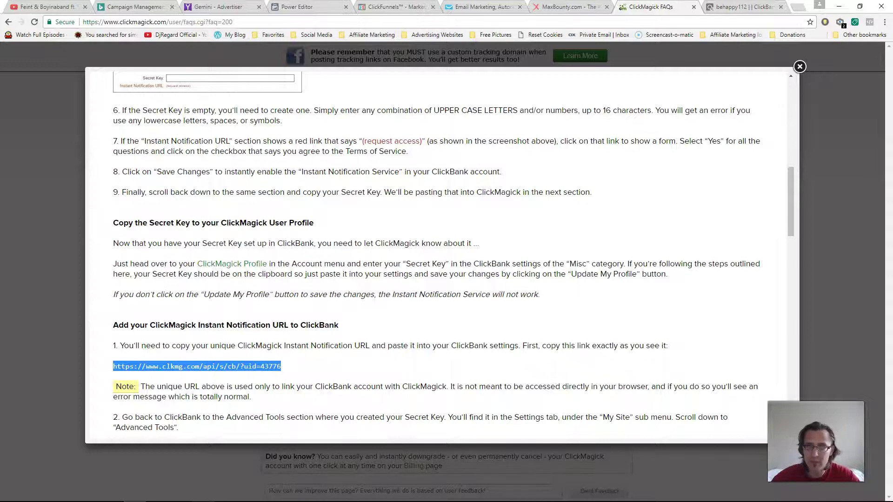
key(ctrl+Tab)
Step: Paste the ClickMagick URL as ClickBank's Instant Notification URL, test and verify it, and save
right_click(169, 268)
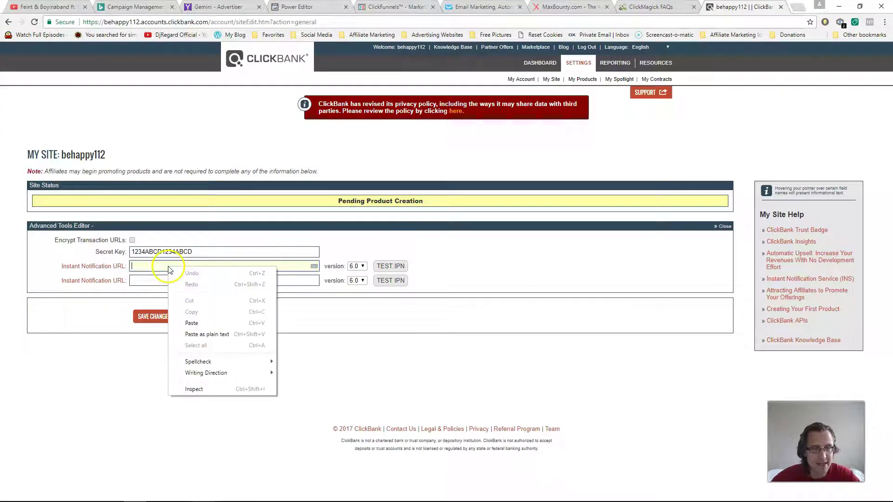
click(192, 321)
click(151, 325)
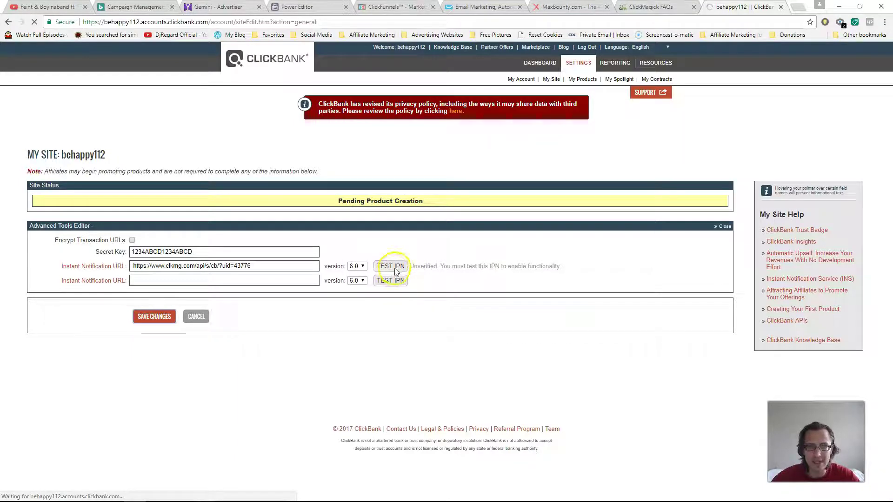
scroll(319, 279, down, 15)
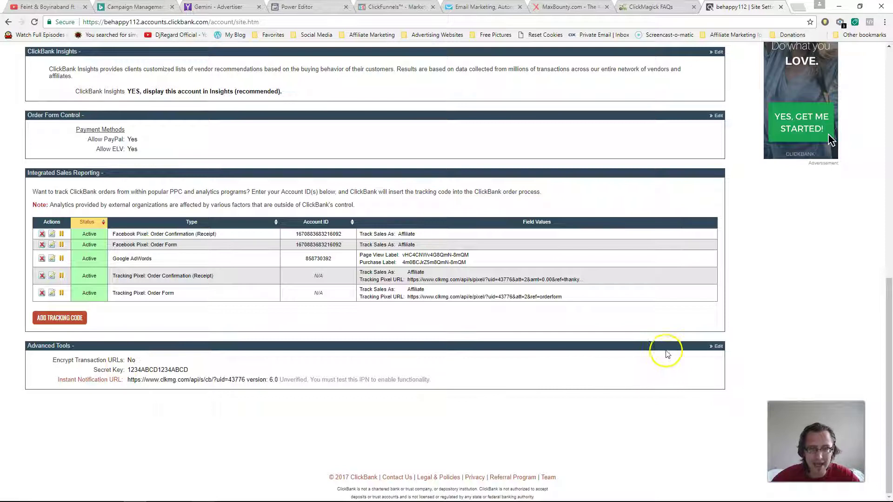
click(716, 346)
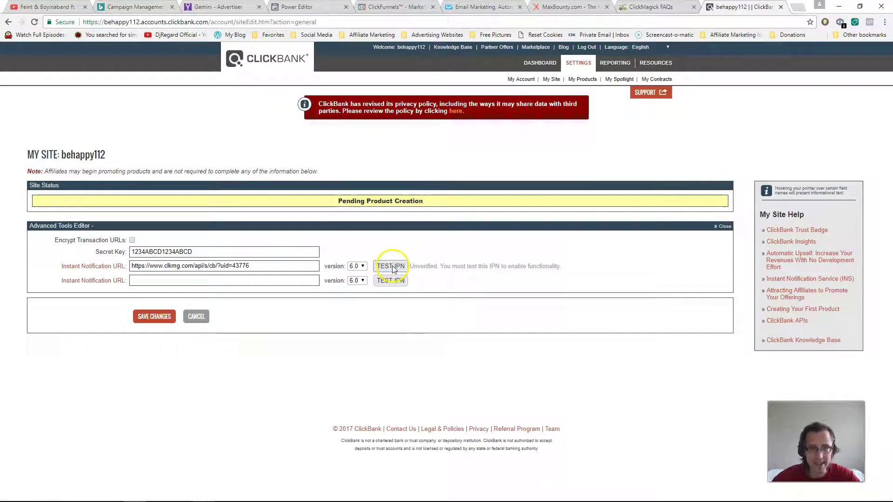
click(390, 266)
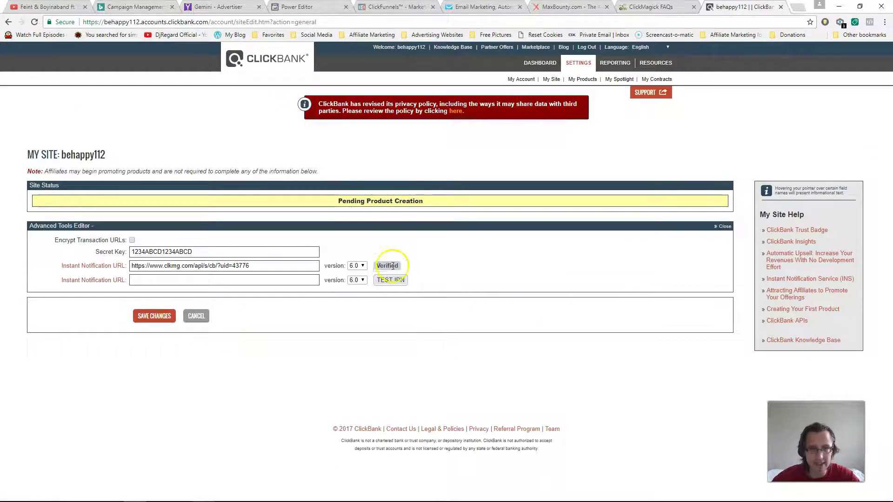
click(146, 324)
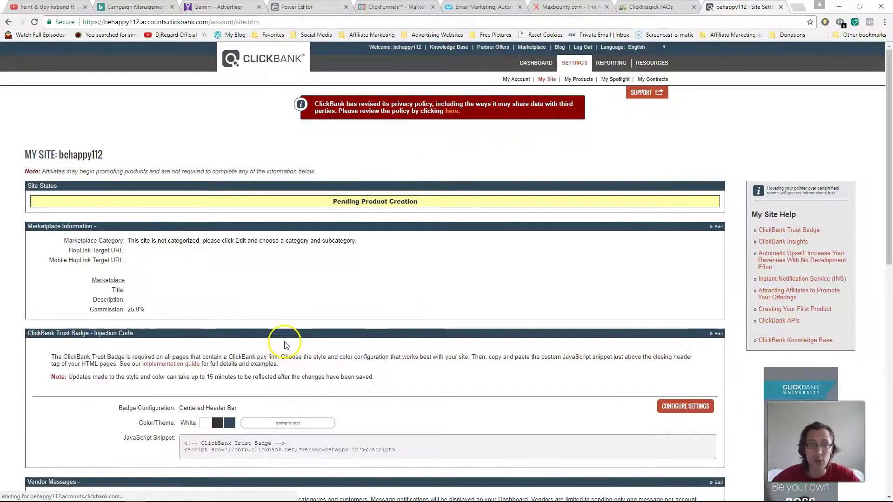
Step: Recheck the verified URL in Advanced Tools, cancel without changes, and return to the ClickMagick FAQ
scroll(395, 321, down, 10)
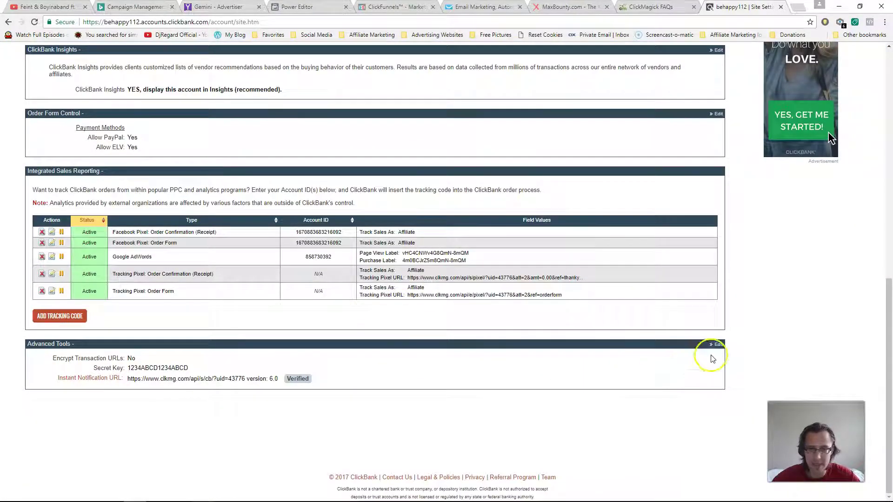
click(716, 344)
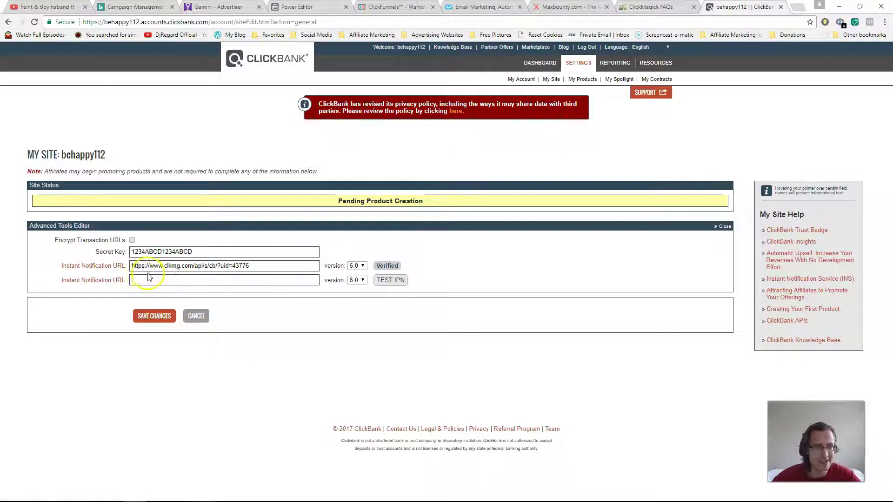
click(196, 317)
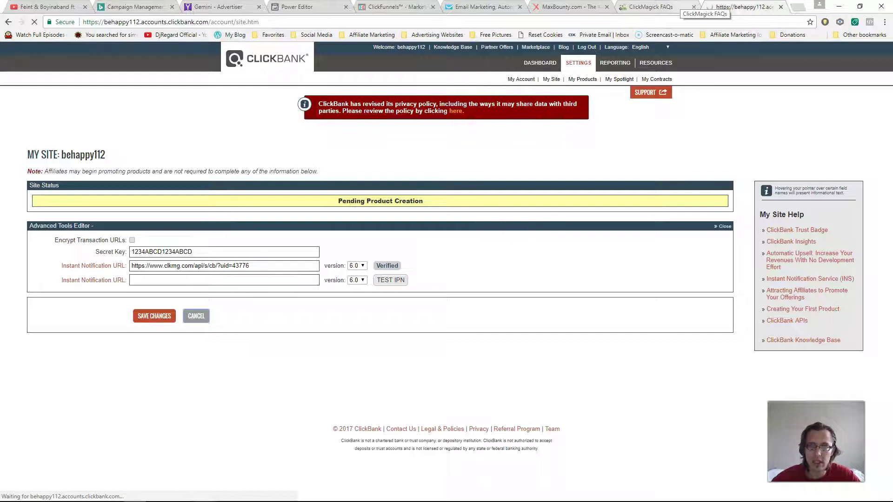
scroll(490, 215, down, 10)
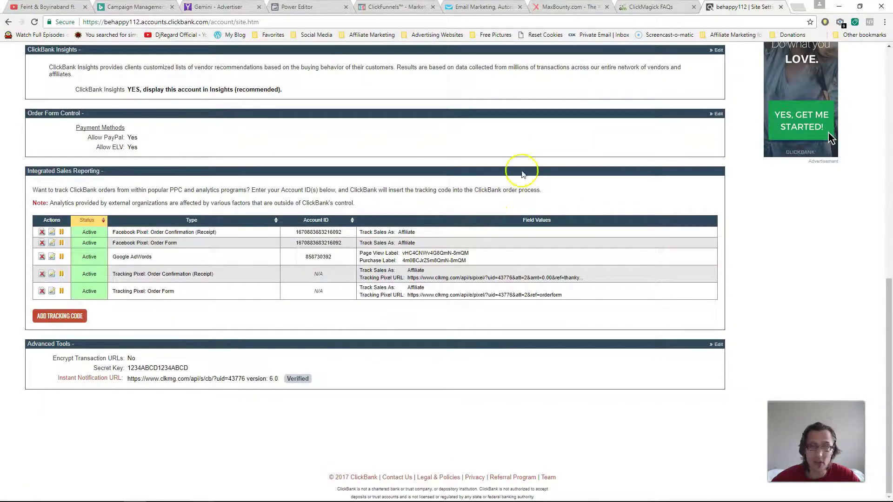
key(ctrl+shift+Tab)
scroll(367, 293, down, 3)
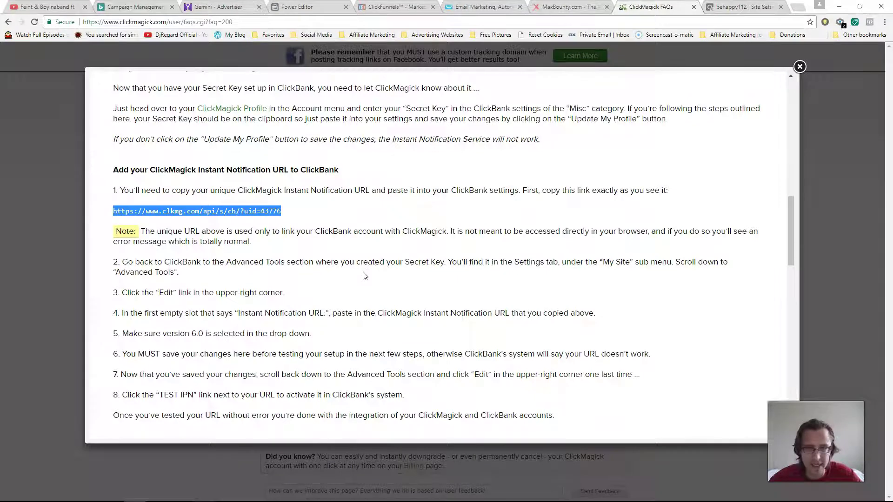
Step: Scroll the FAQ and briefly play the Integrating ClickMagick with Affiliate Networks video
scroll(365, 276, down, 3)
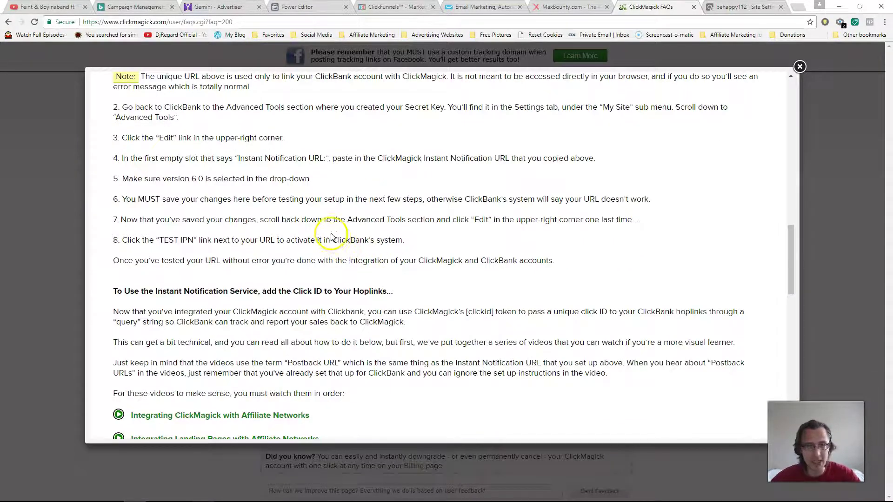
scroll(331, 236, down, 3)
scroll(302, 254, down, 3)
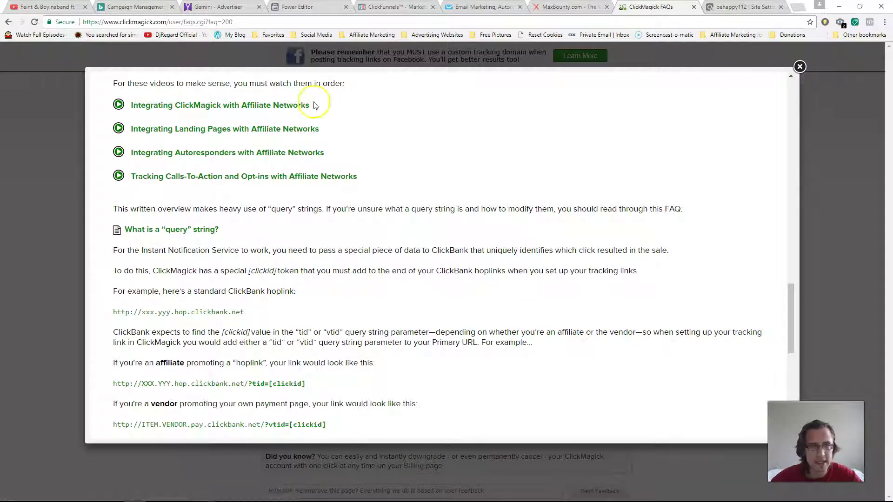
click(278, 106)
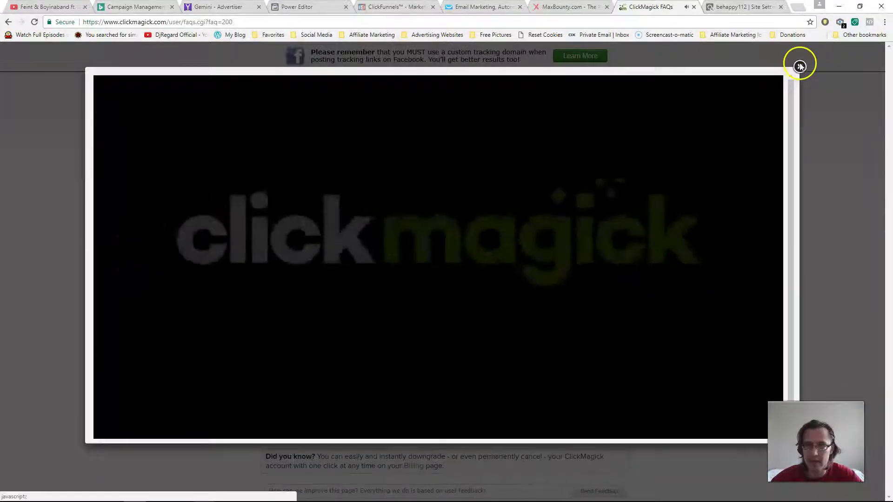
click(800, 67)
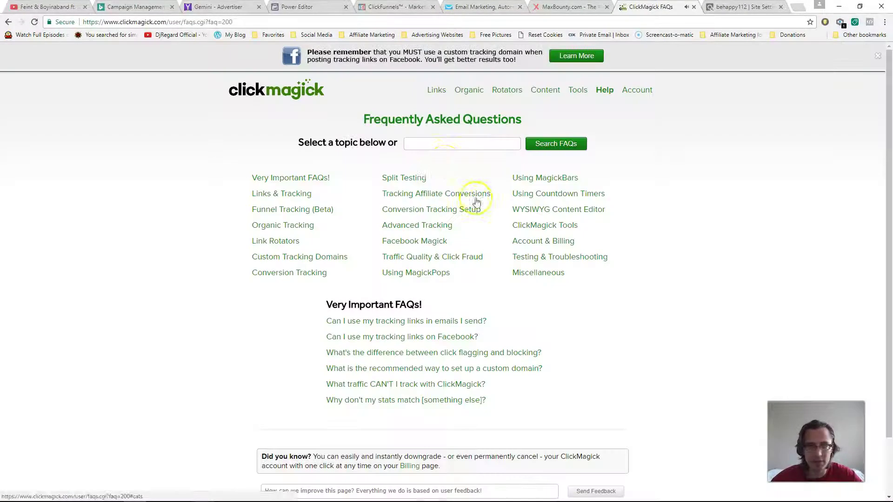
Step: Search the FAQs for 'postback url guide' and open the first result in a new tab
click(434, 142)
text(po)
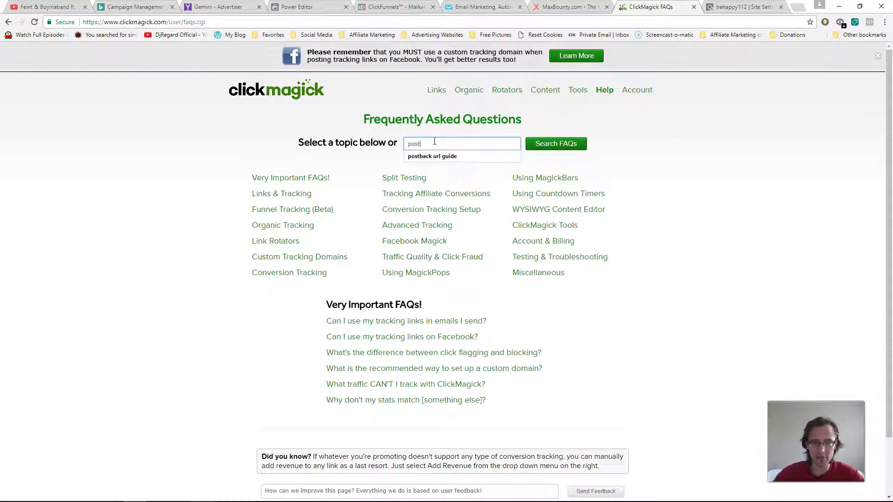
text(st)
click(432, 156)
click(529, 148)
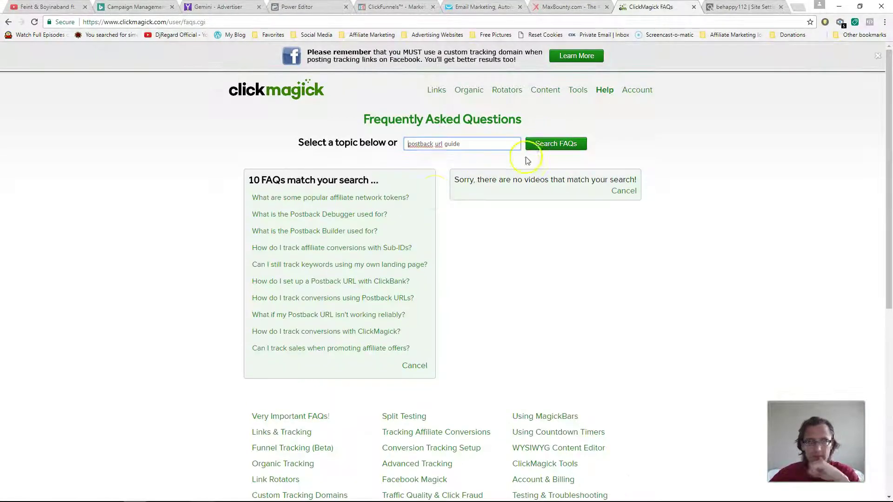
right_click(353, 198)
click(372, 201)
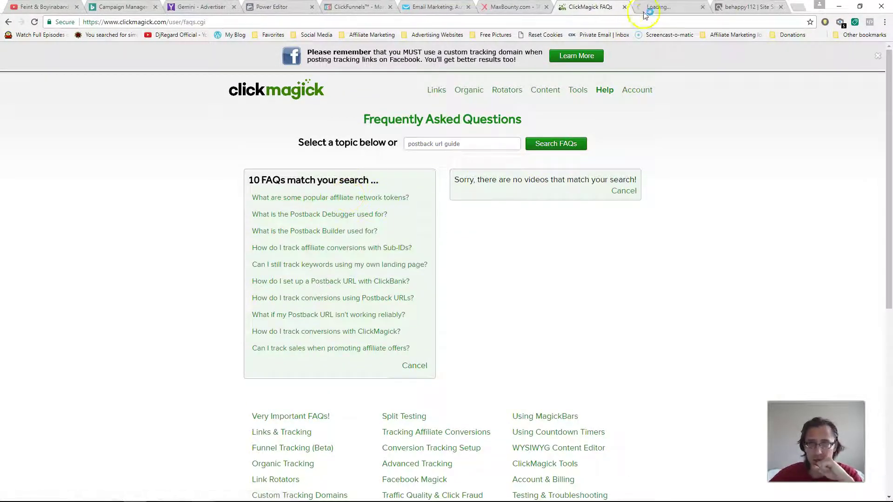
click(649, 11)
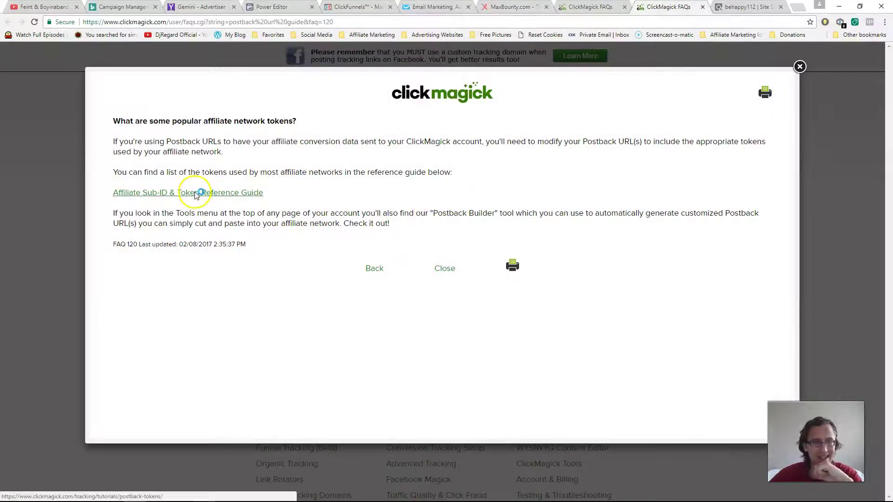
Step: Copy ClickBank's &tid=[clickid] token from the Affiliate Sub-ID & Token Reference Guide
click(195, 193)
click(341, 226)
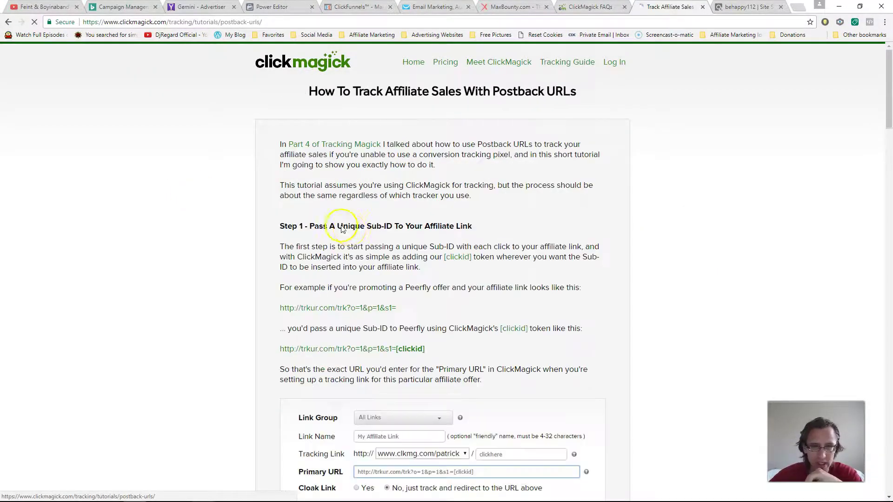
scroll(466, 288, down, 10)
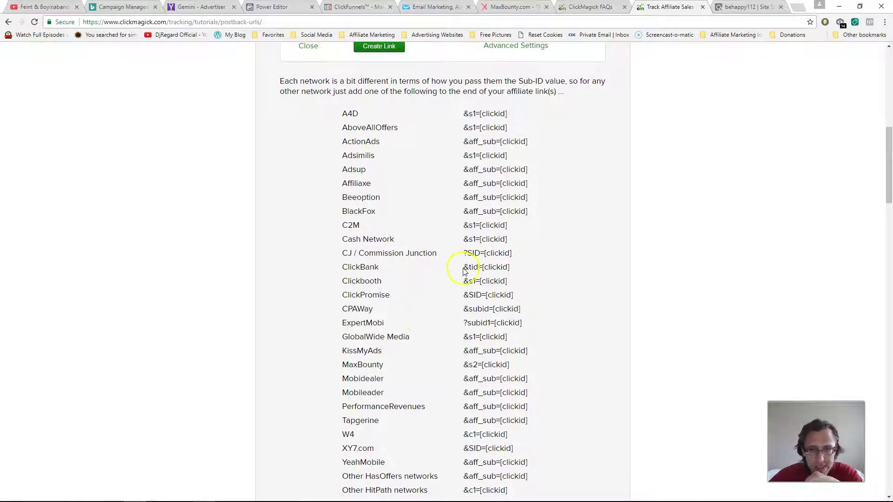
drag(465, 266, 512, 267)
right_click(505, 274)
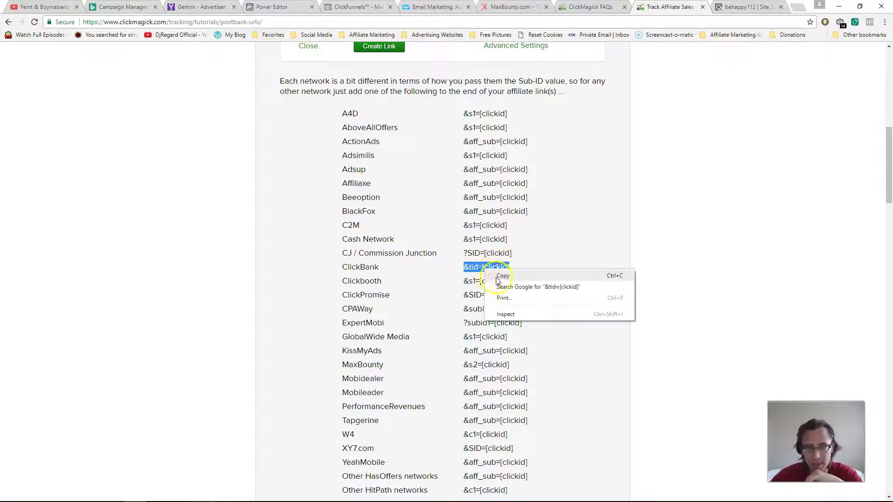
click(506, 280)
click(590, 7)
Step: Append &tid=[clickid] to the cb passive income main page link's Primary URL and save
click(437, 93)
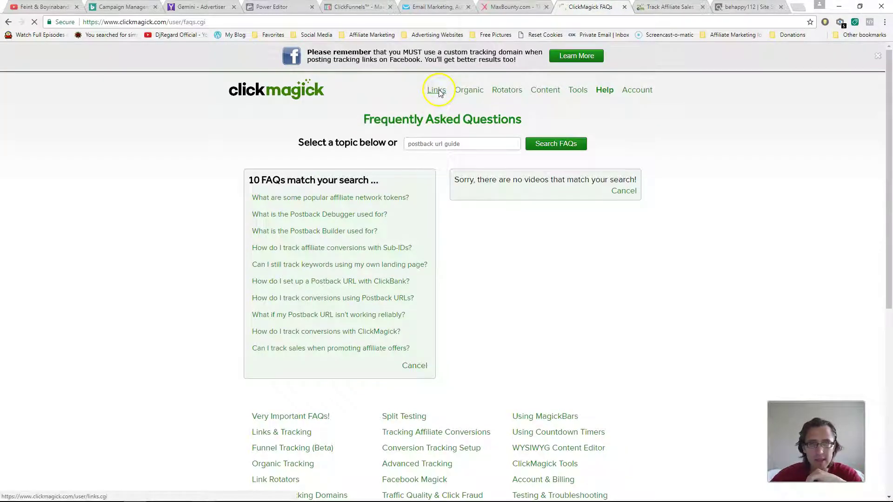
click(293, 203)
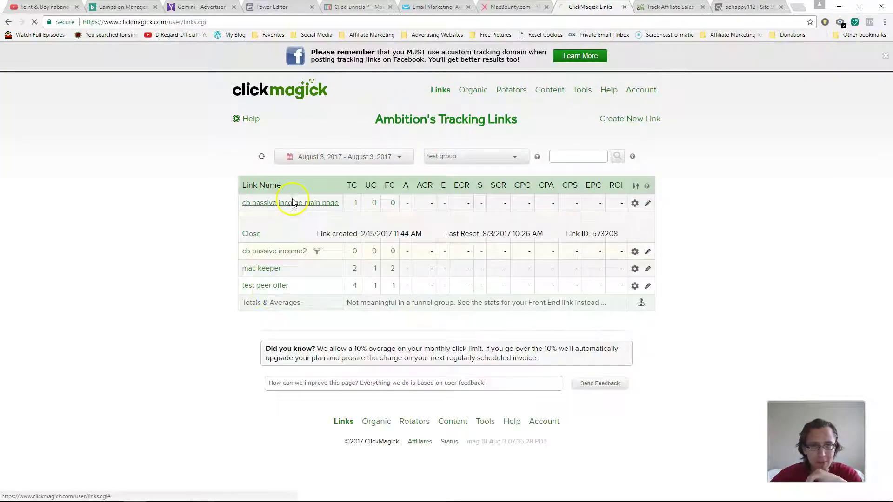
click(481, 362)
key(ctrl+v)
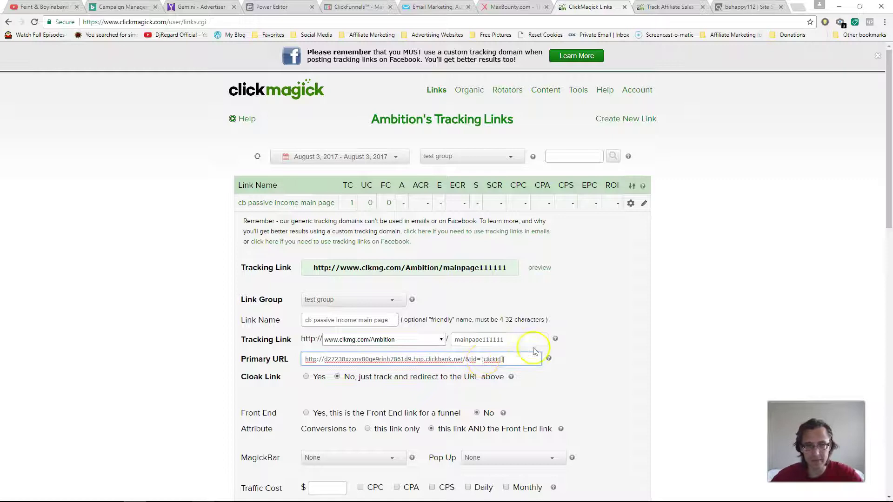
scroll(535, 348, down, 10)
click(328, 467)
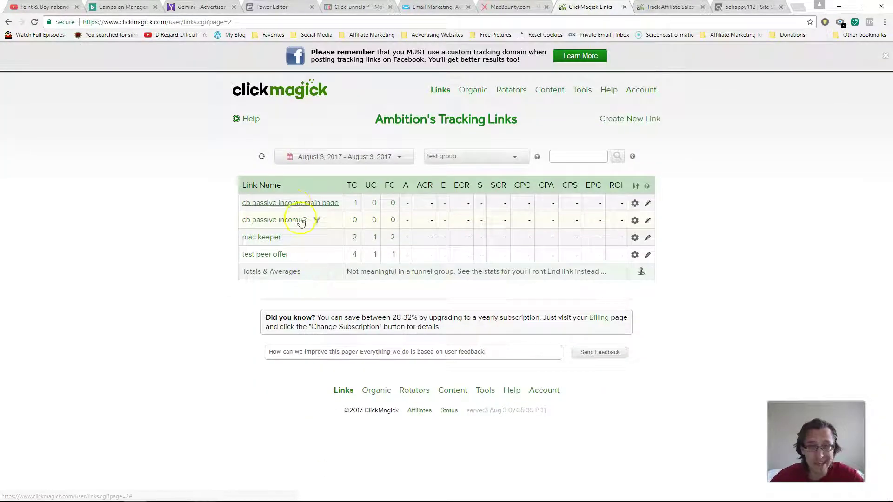
Step: Preview the updated link to confirm it still redirects to the CB Passive Income page
click(294, 203)
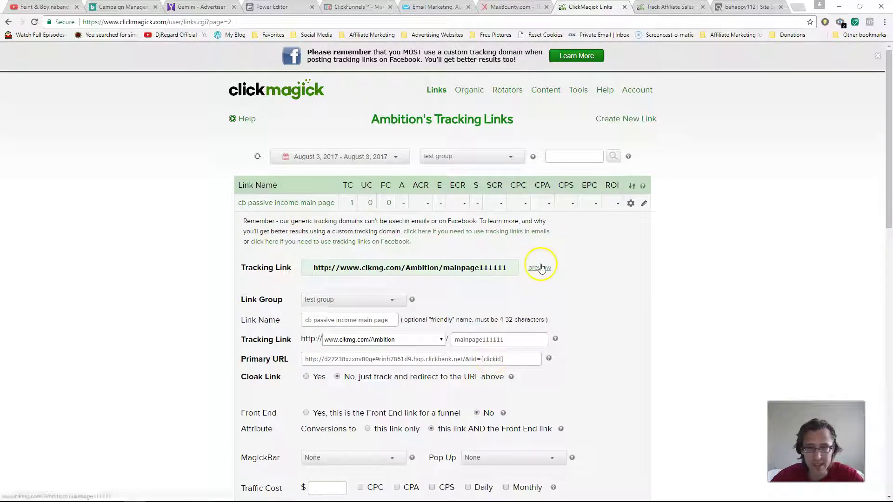
click(539, 267)
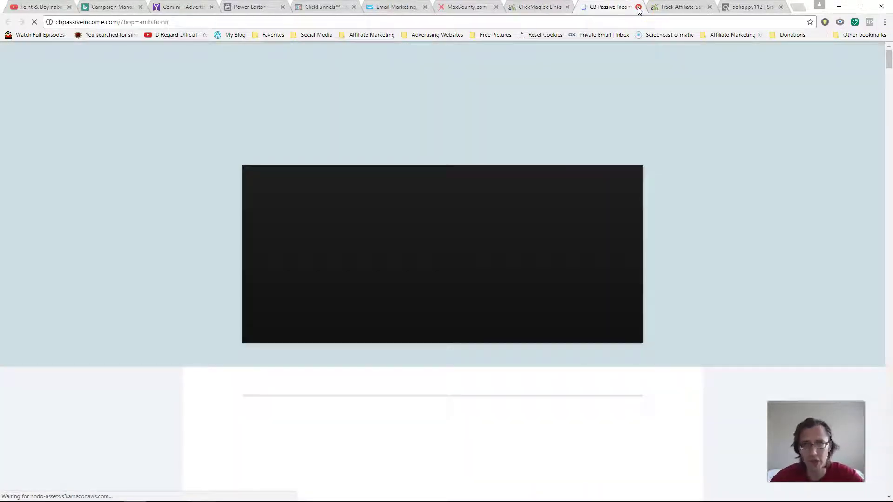
click(638, 8)
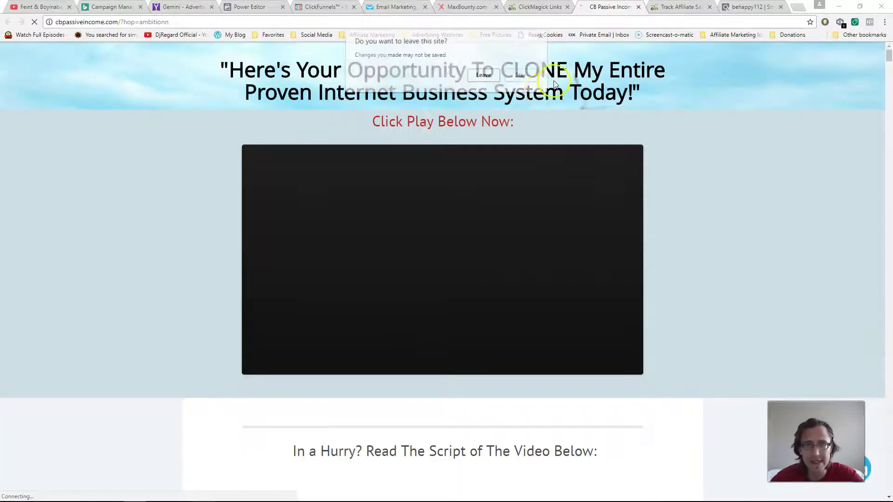
click(483, 75)
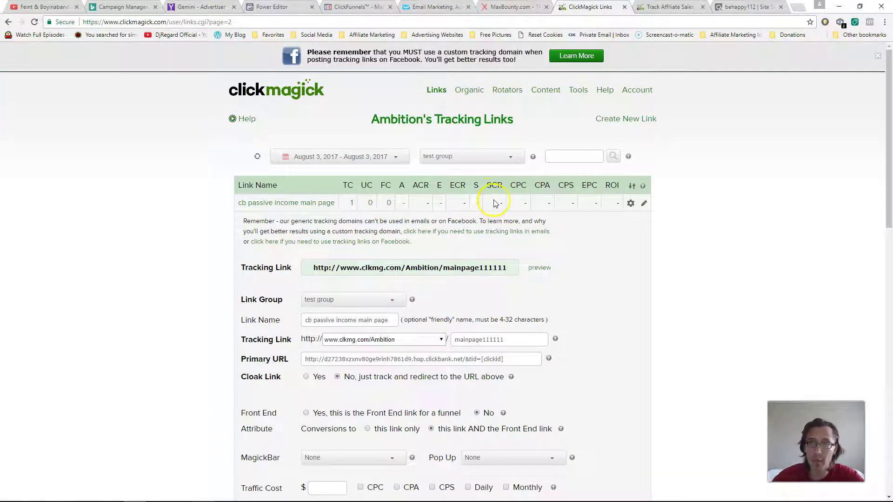
drag(472, 185, 476, 183)
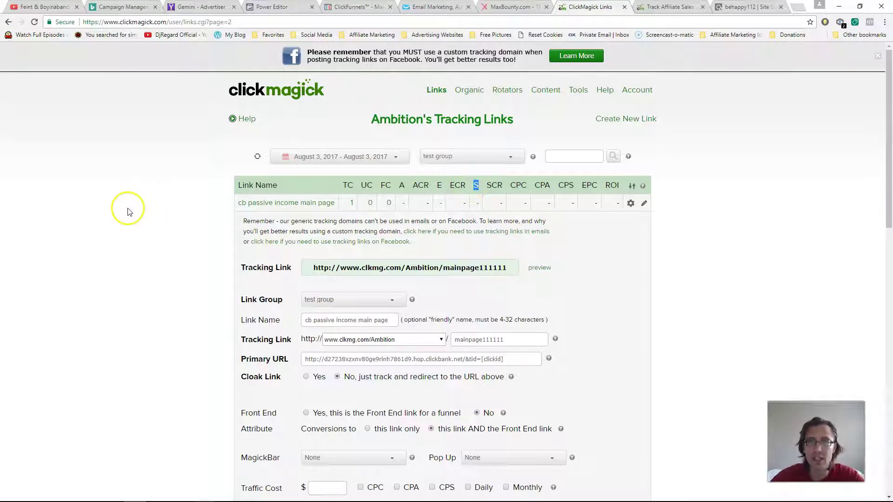